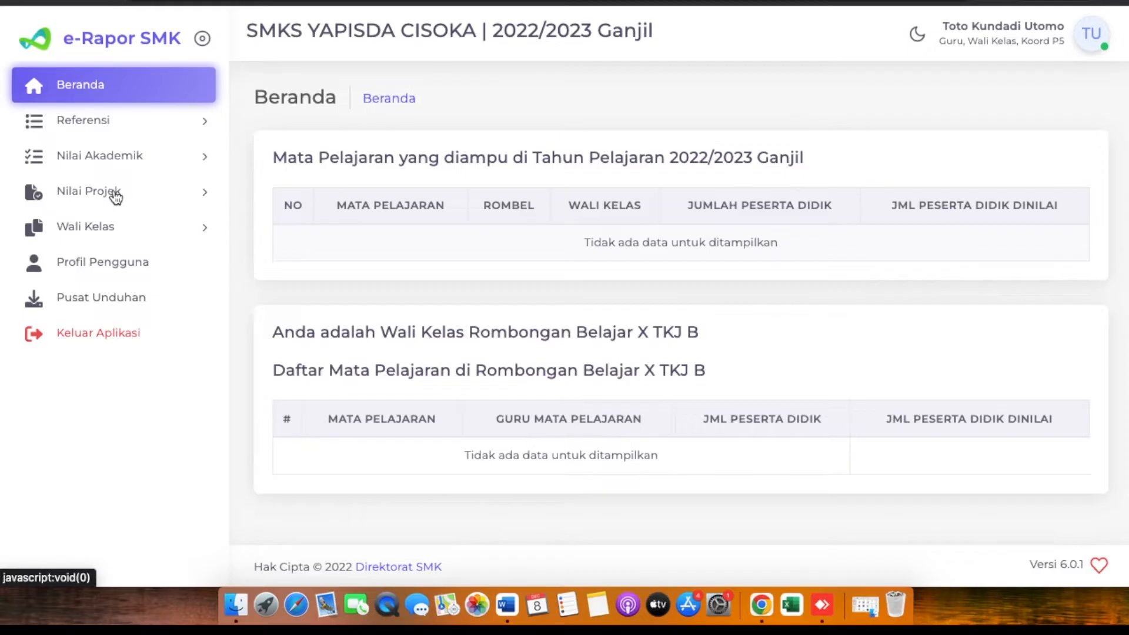
Step: Open the project value planning page (Perencanaan under Nilai Projek) and start adding a new P5 plan
left_click(108, 197)
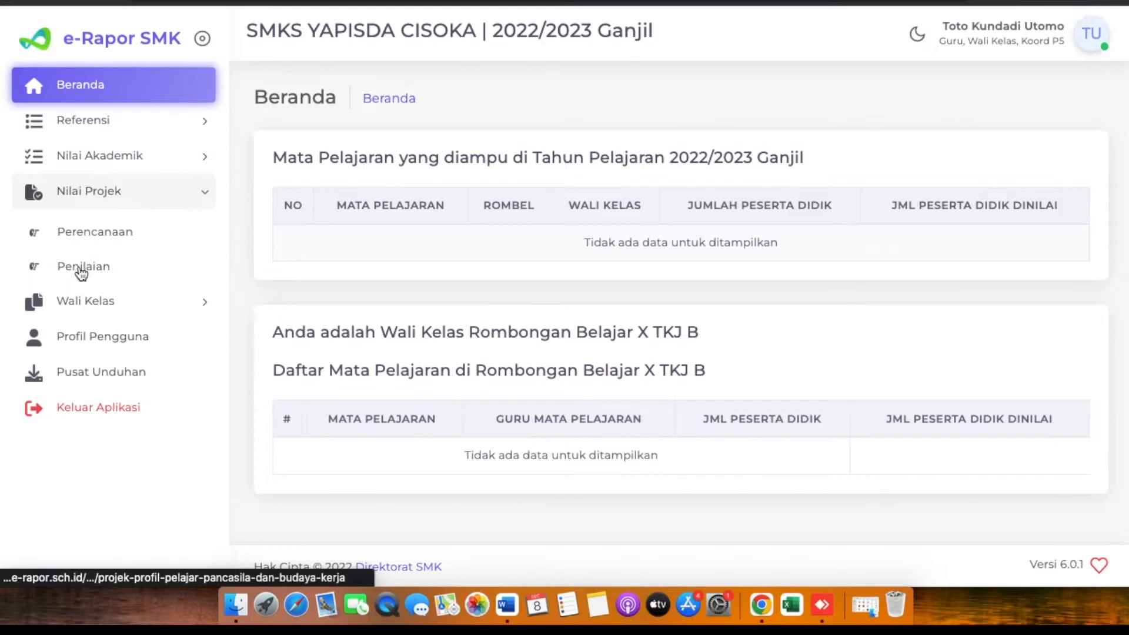
left_click(119, 237)
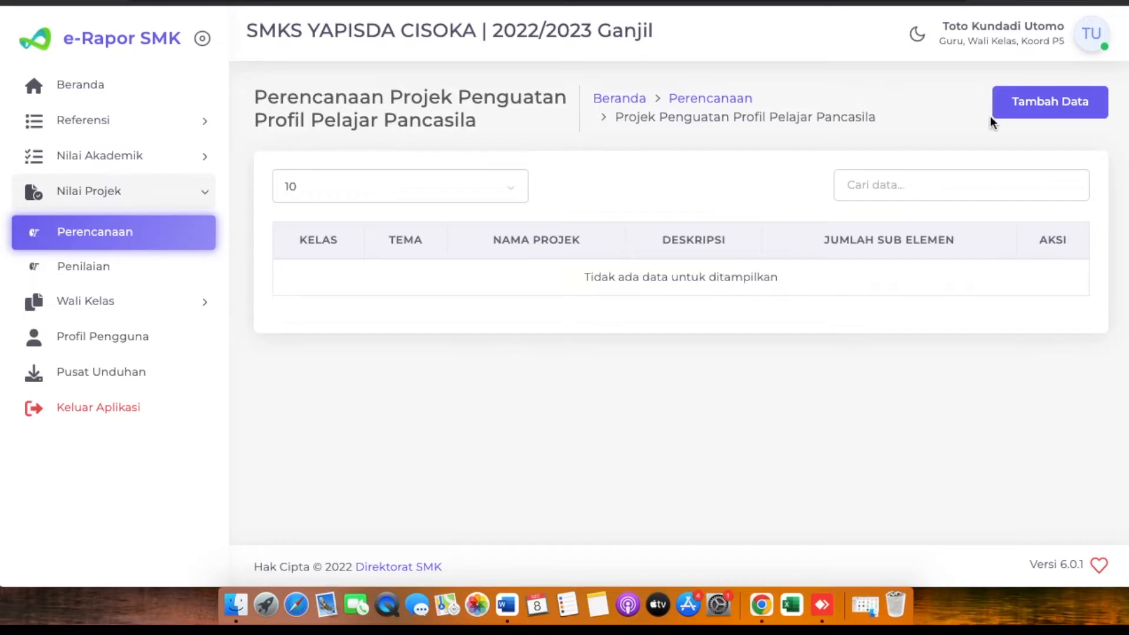
left_click(1042, 116)
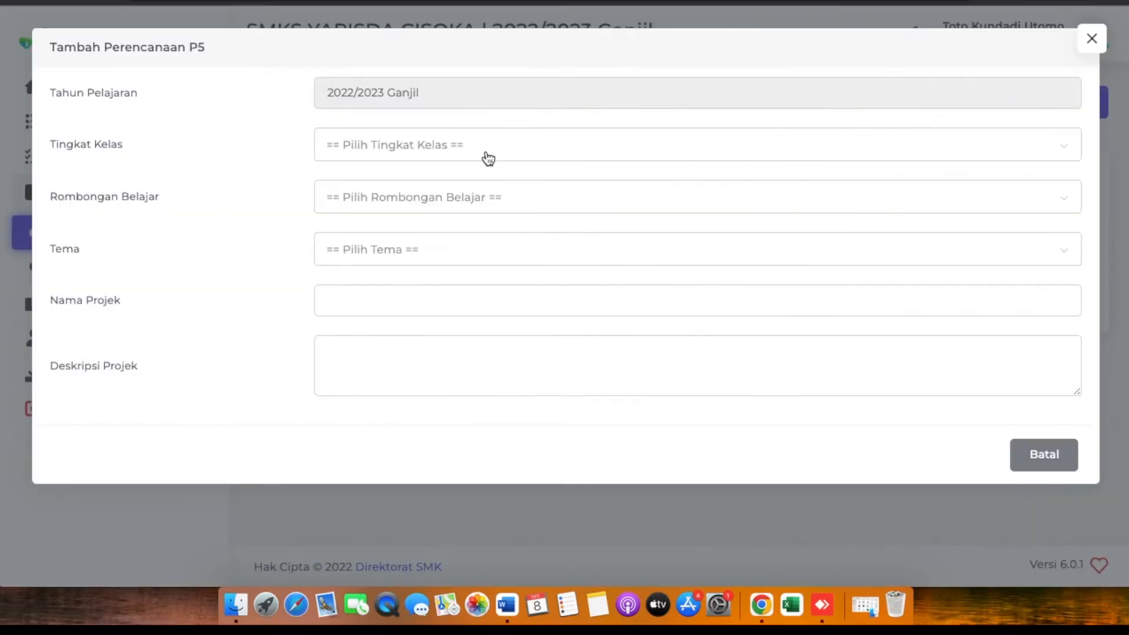
Step: Set the plan's class level to Kelas 10, study group to X AP B and theme to Suara Demokrasi
left_click(488, 157)
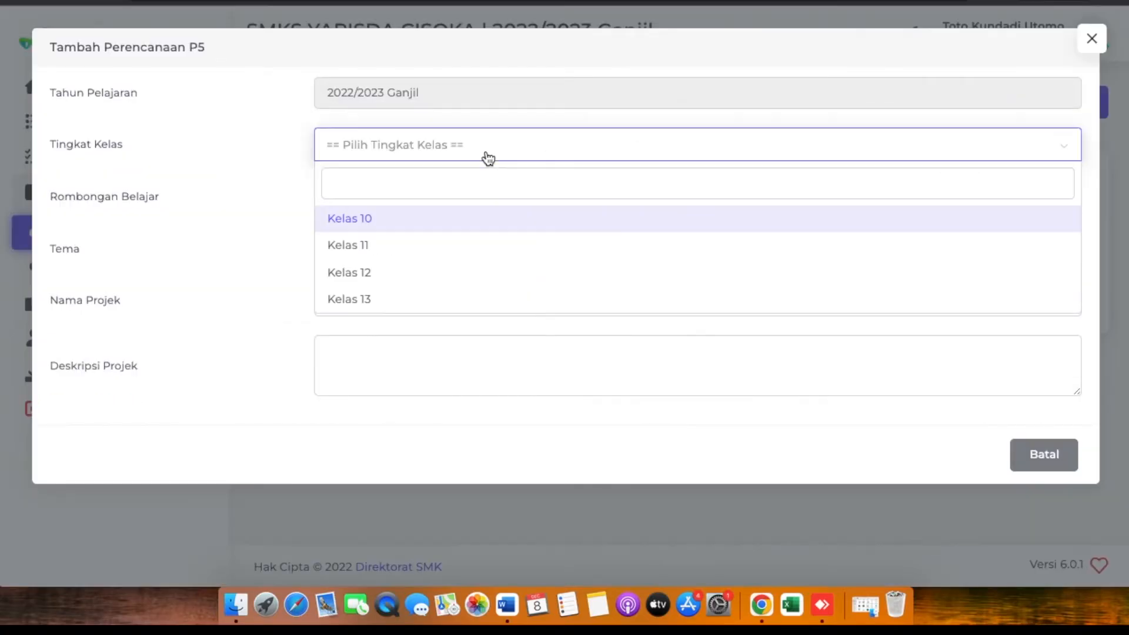
left_click(418, 218)
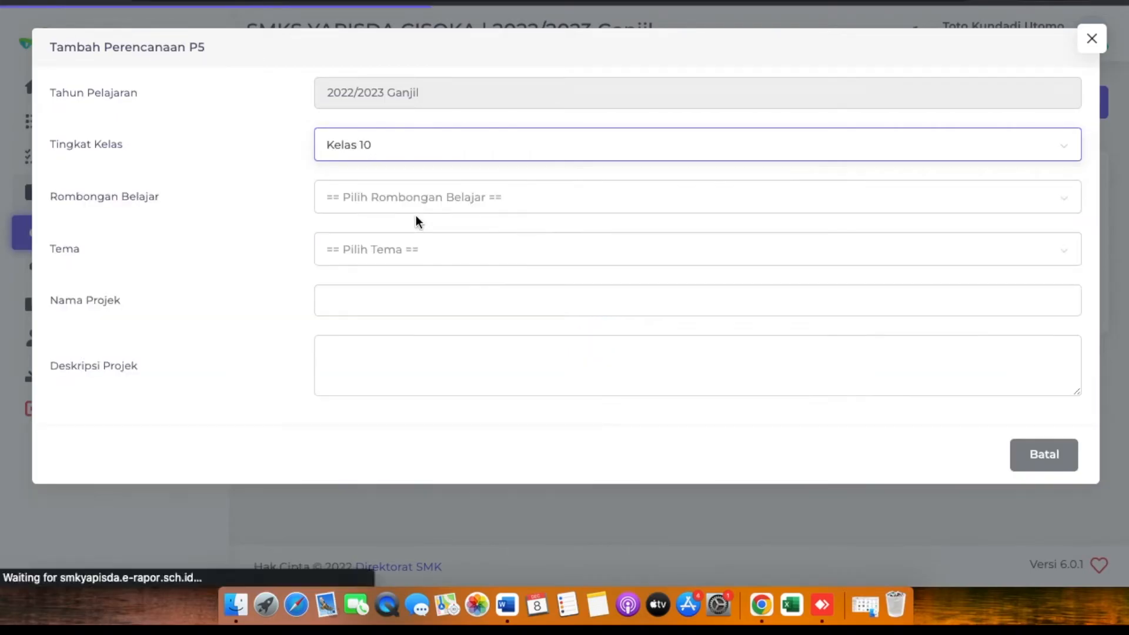
left_click(427, 207)
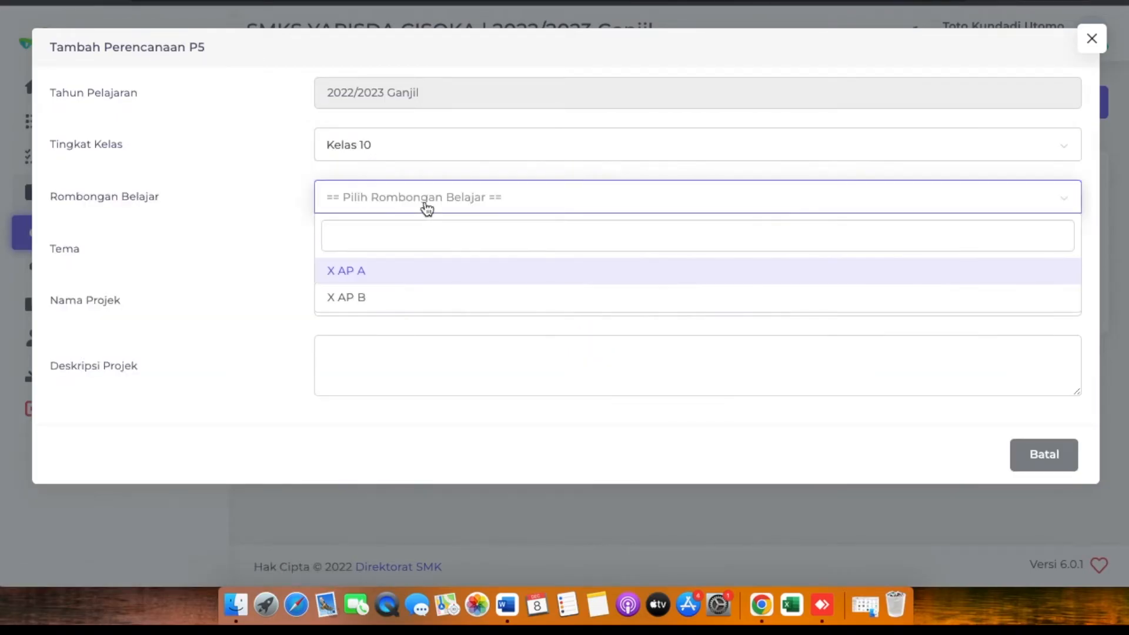
left_click(366, 297)
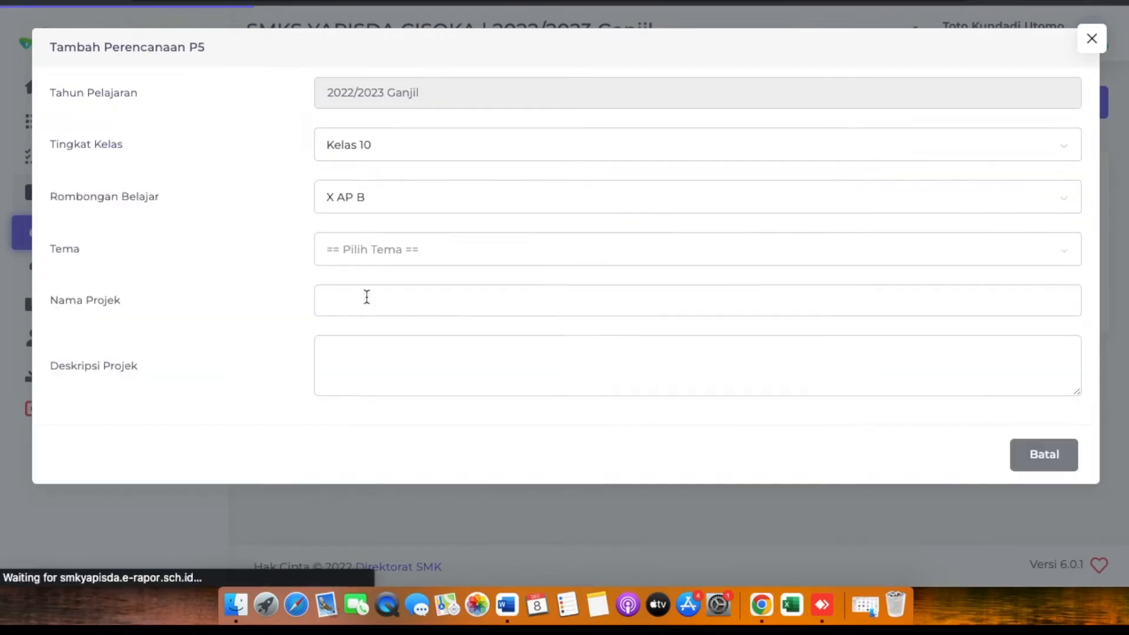
left_click(369, 260)
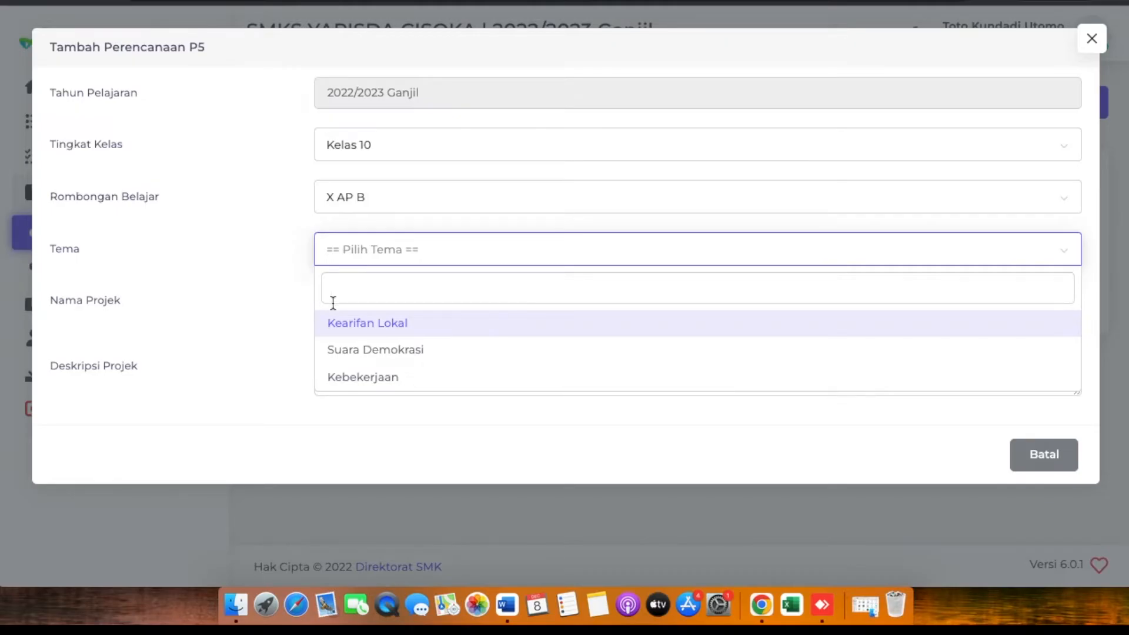
left_click(377, 351)
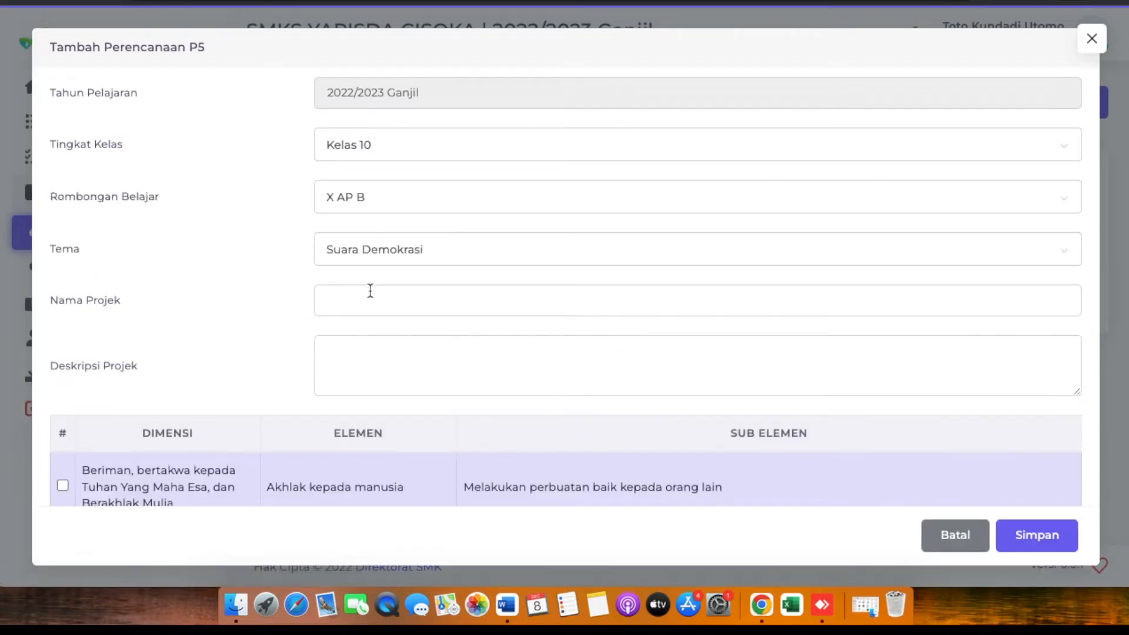
Step: Copy the Nama Projek text from the Word document into the plan's Nama Projek field
left_click(336, 302)
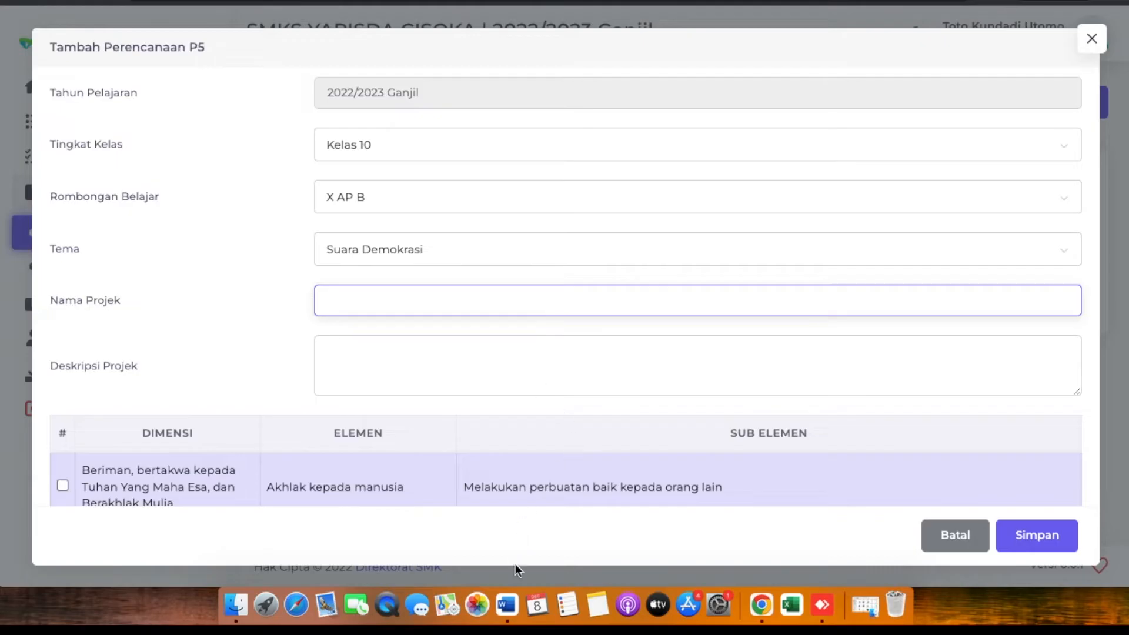
left_click(507, 589)
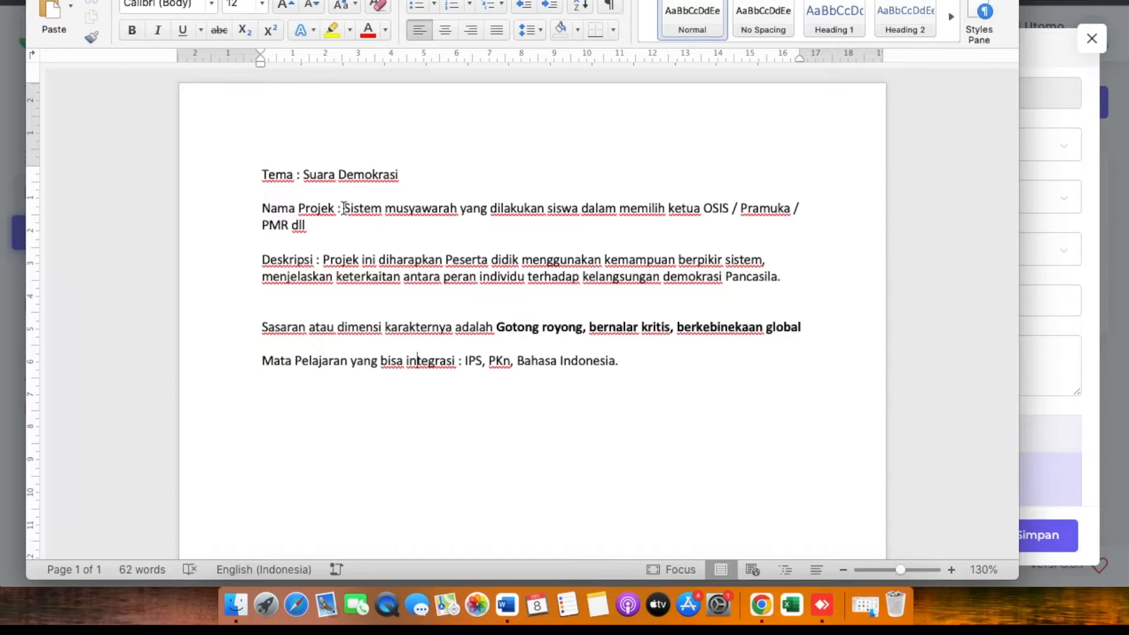
left_click_drag(344, 209, 306, 232)
key("super+c")
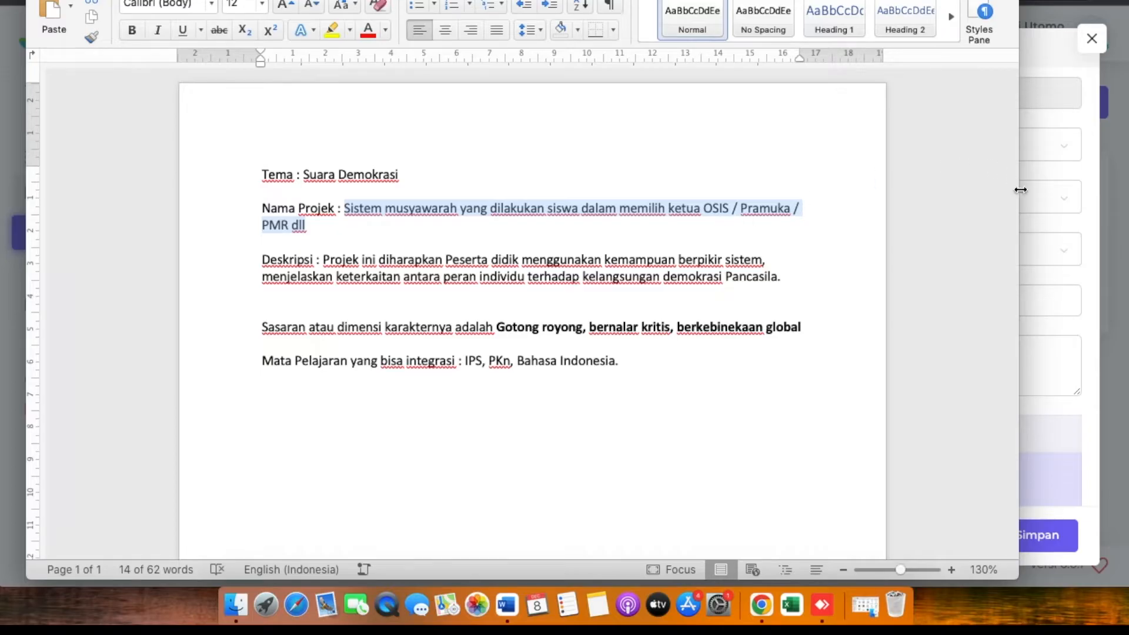
left_click(1111, 206)
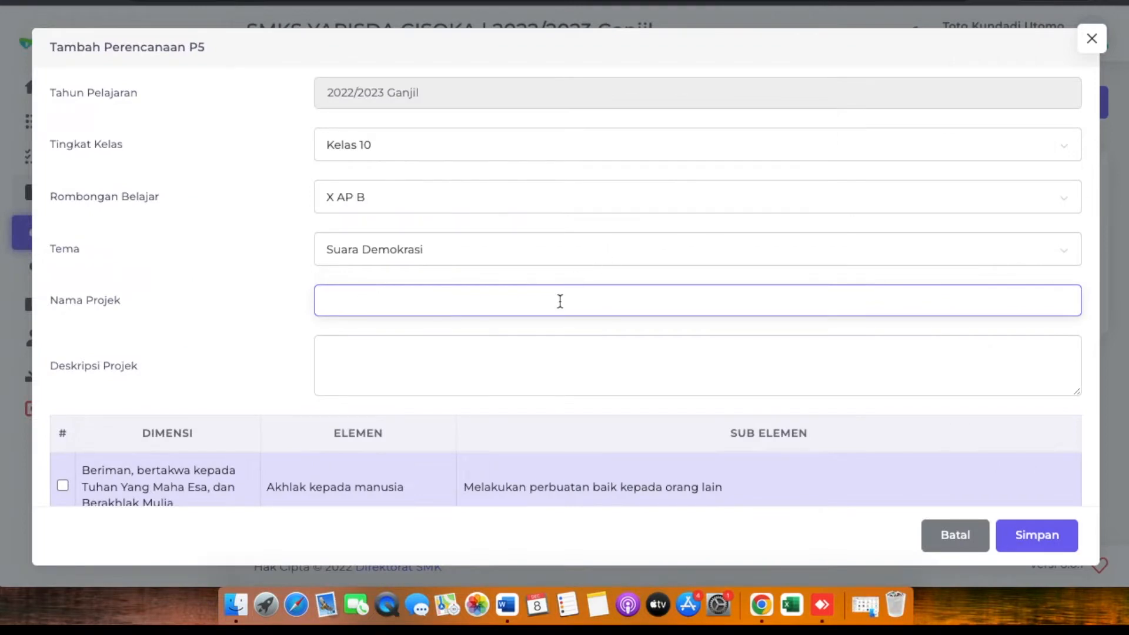
key("super+v")
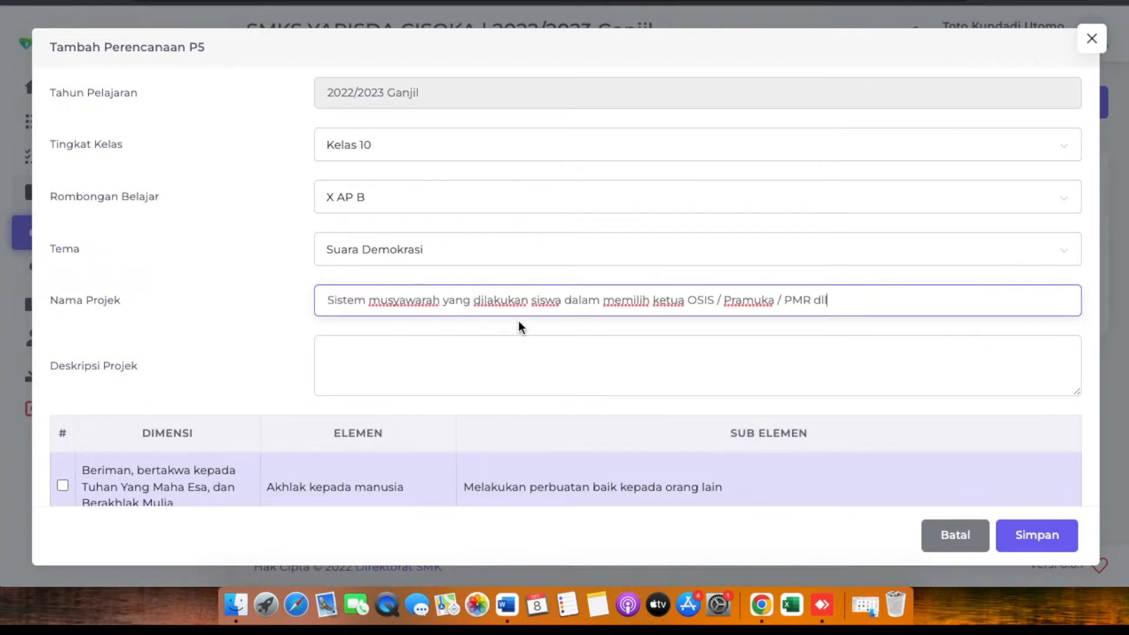
Step: Shorten the project name to "Sistem musyawarah yang dilakukan siswa dalam memilih ketua OSIS"
key("BackSpace")
key("BackSpace")
key("BackSpace")
key("BackSpace")
key("BackSpace")
key("BackSpace")
key("BackSpace")
key("BackSpace")
key("BackSpace")
key("BackSpace")
key("BackSpace")
key("BackSpace")
key("BackSpace")
key("BackSpace")
key("BackSpace")
key("BackSpace")
key("BackSpace")
key("BackSpace")
key("BackSpace")
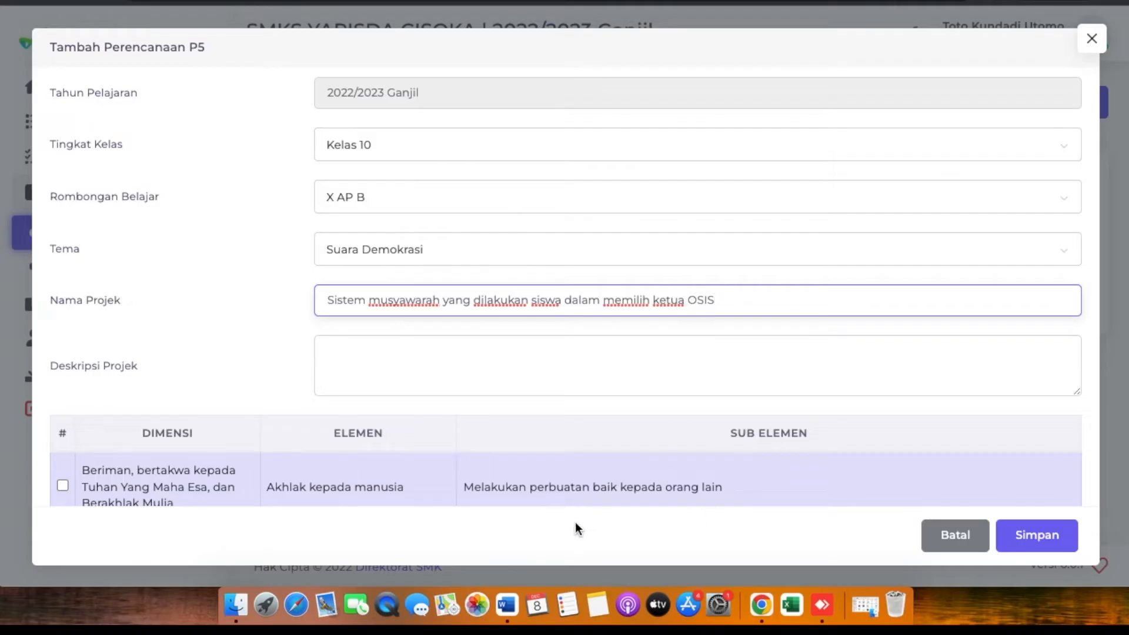
Step: Copy the Deskripsi text about demokrasi Pancasila from the Word document into the plan's Deskripsi Projek field
left_click(507, 590)
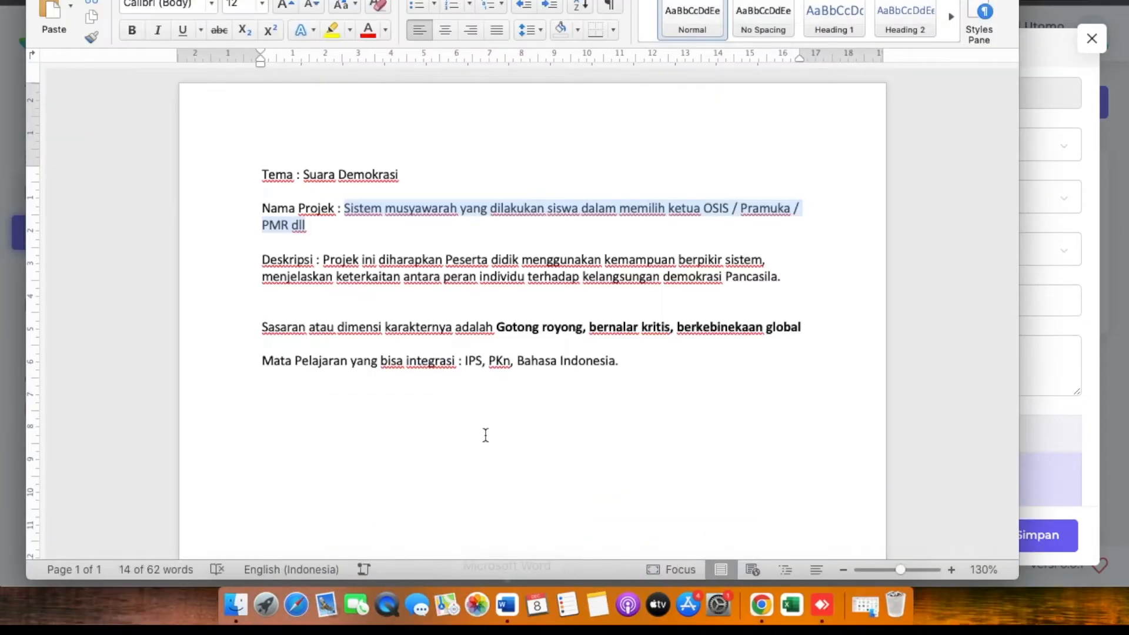
left_click_drag(323, 260, 784, 282)
key("super+c")
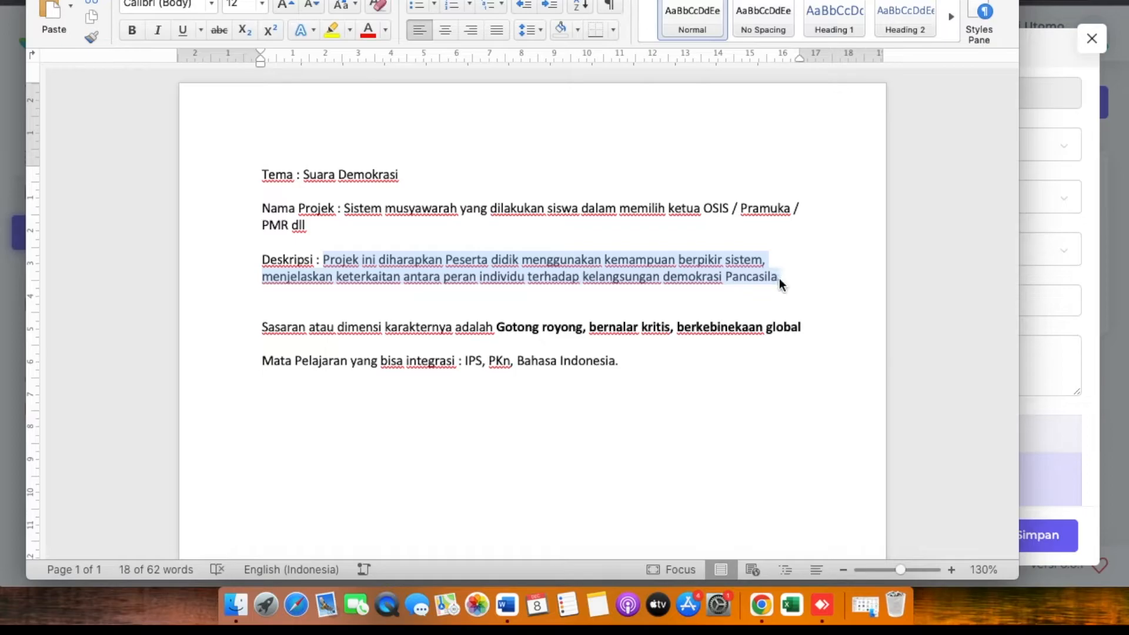
left_click(1084, 228)
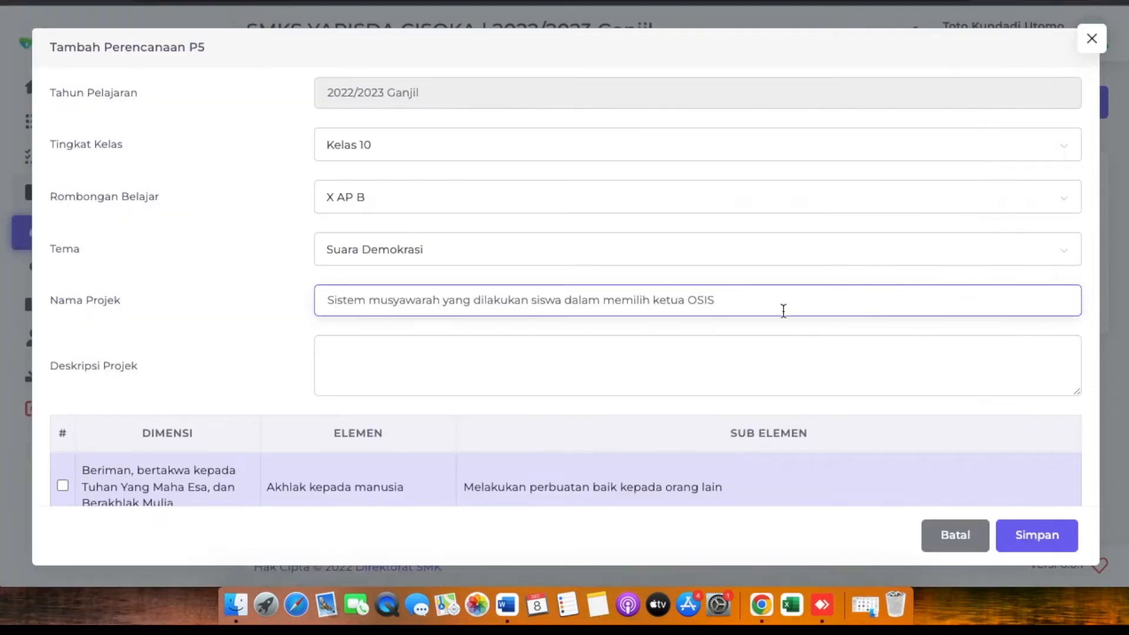
left_click(701, 353)
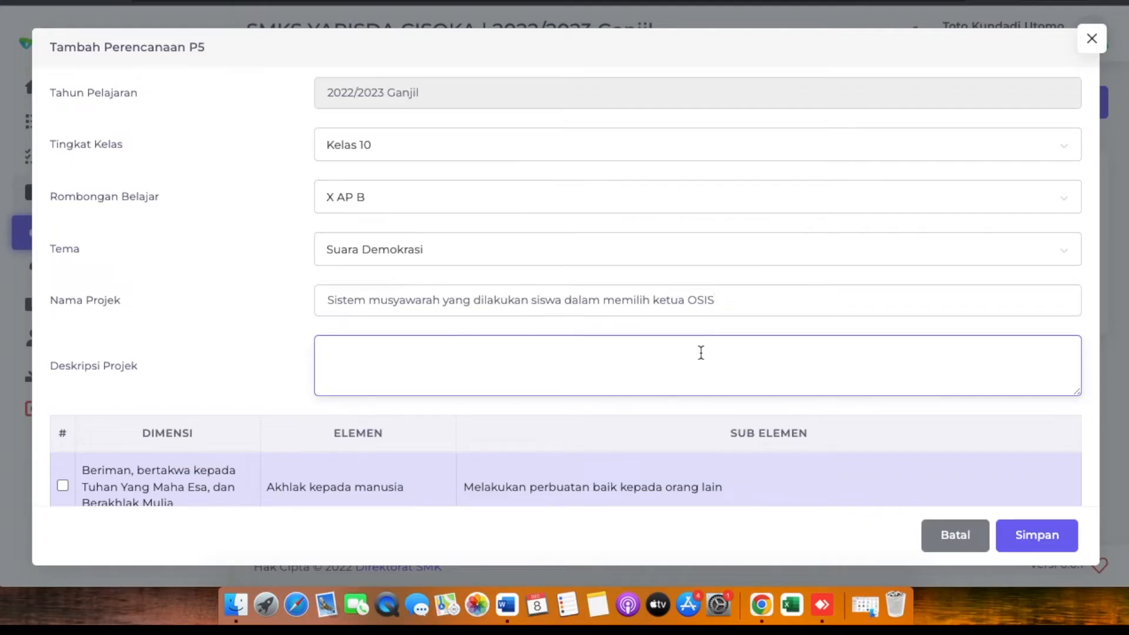
key("super+v")
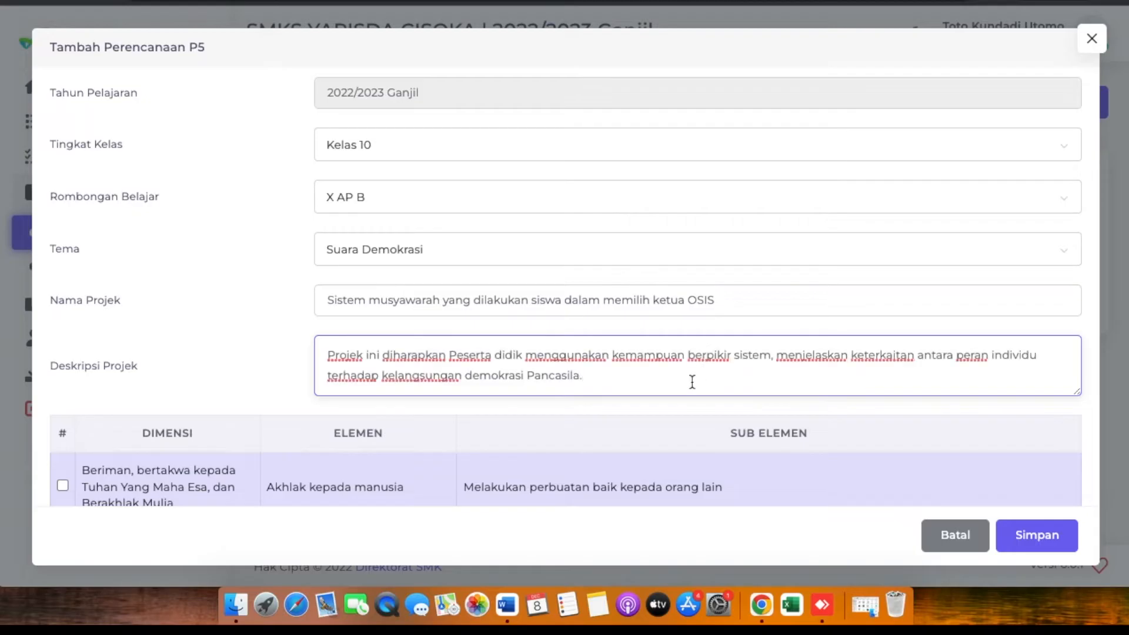
Step: Review the completed plan fields and the first Beriman, bertakwa sub-elements in the dimension table
scroll(644, 412, "down", 5)
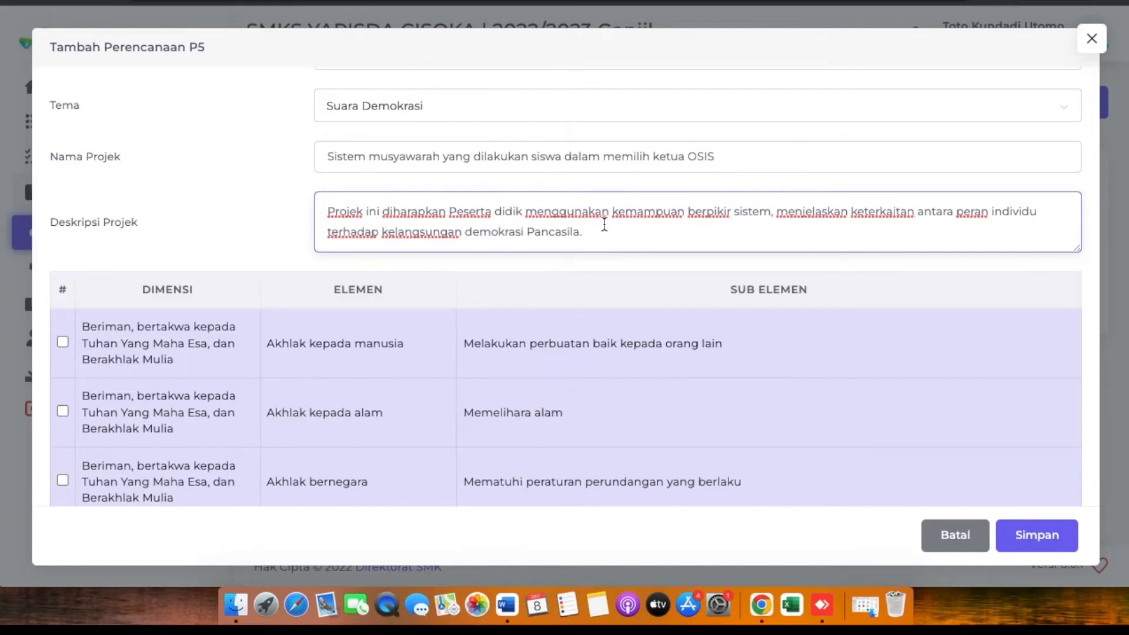
scroll(627, 287, "down", 3)
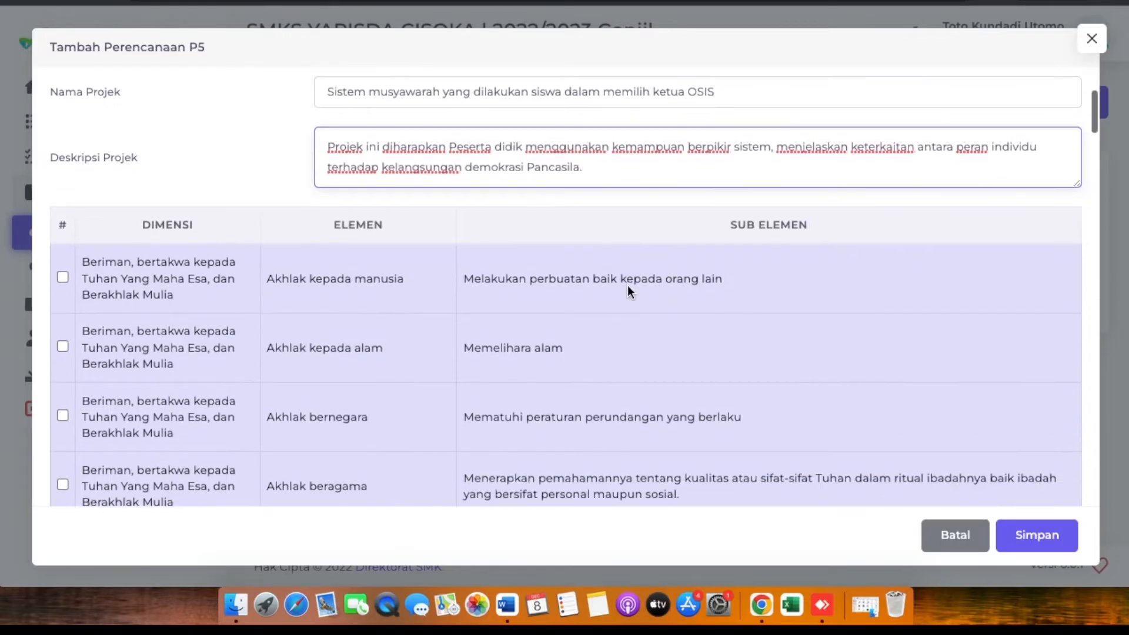
scroll(627, 287, "up", 5)
scroll(627, 285, "up", 2)
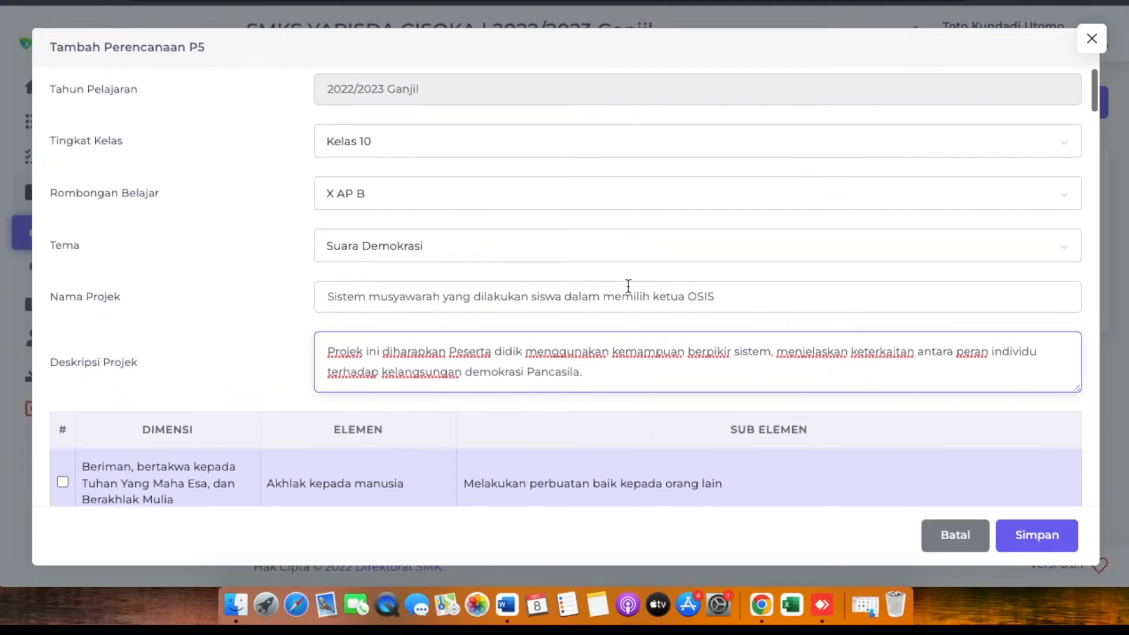
scroll(627, 285, "down", 2)
scroll(628, 286, "down", 3)
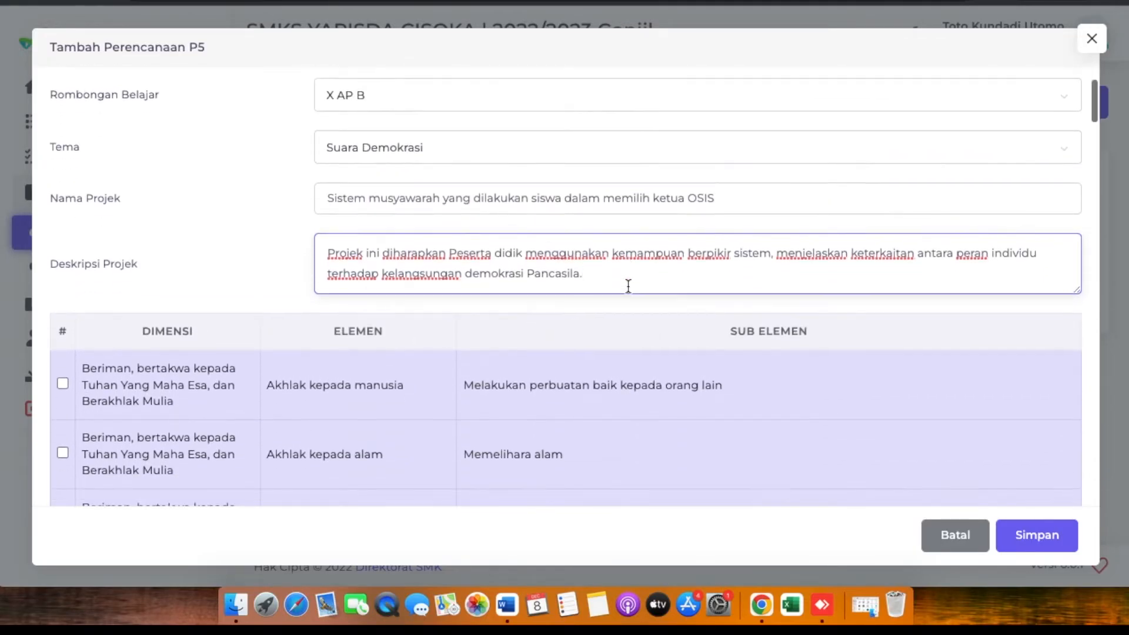
scroll(627, 284, "down", 4)
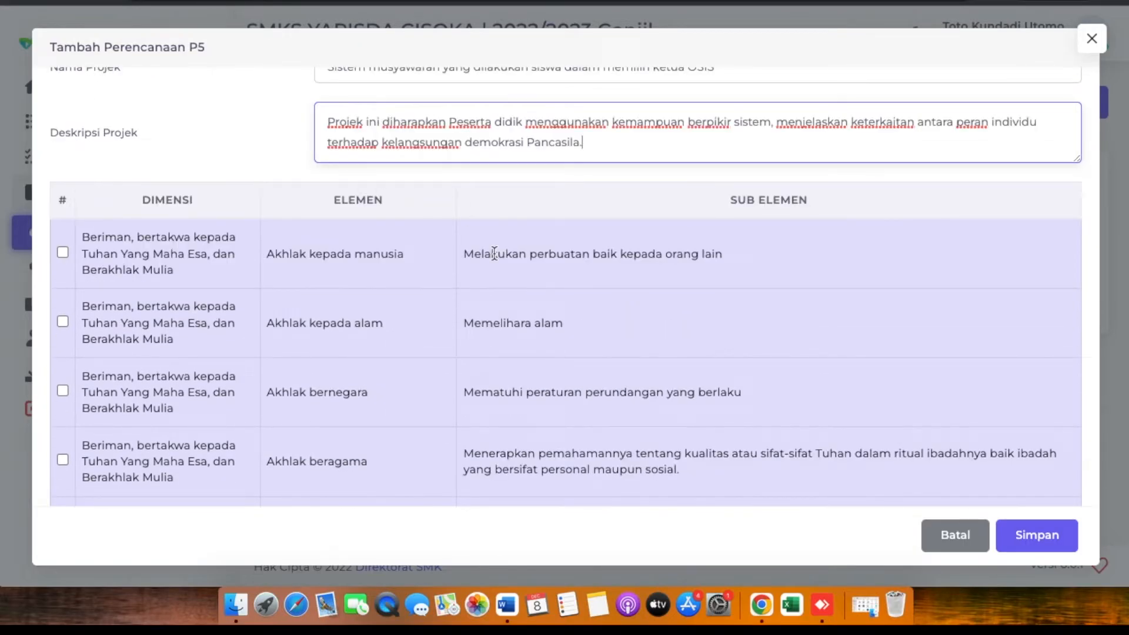
scroll(493, 253, "up", 4)
scroll(493, 252, "down", 5)
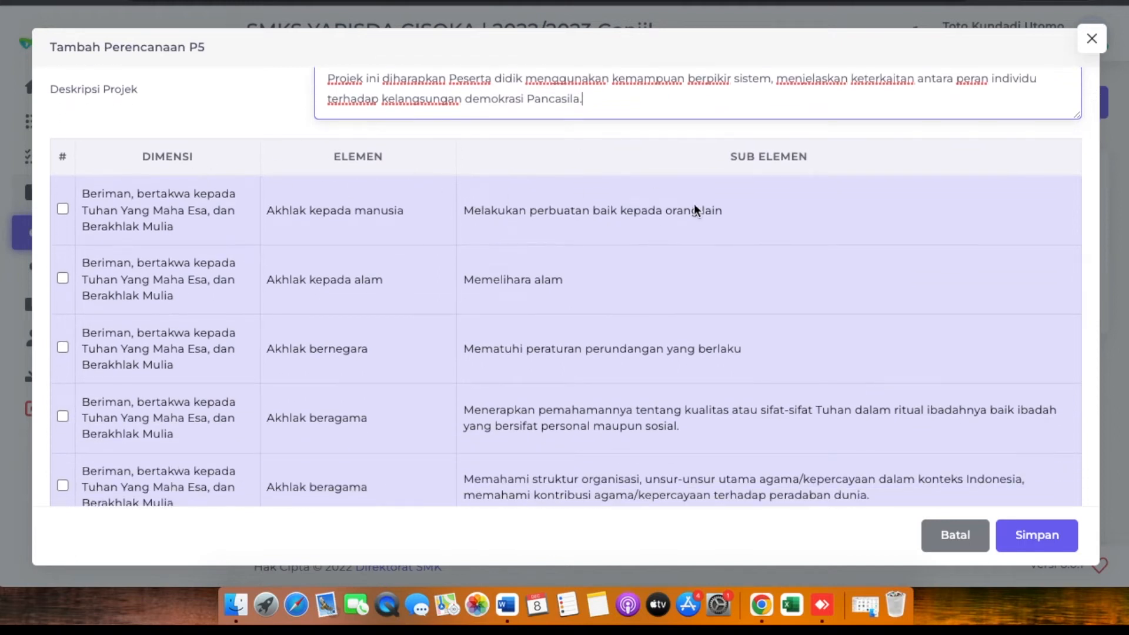
scroll(718, 257, "down", 1)
scroll(718, 259, "down", 1)
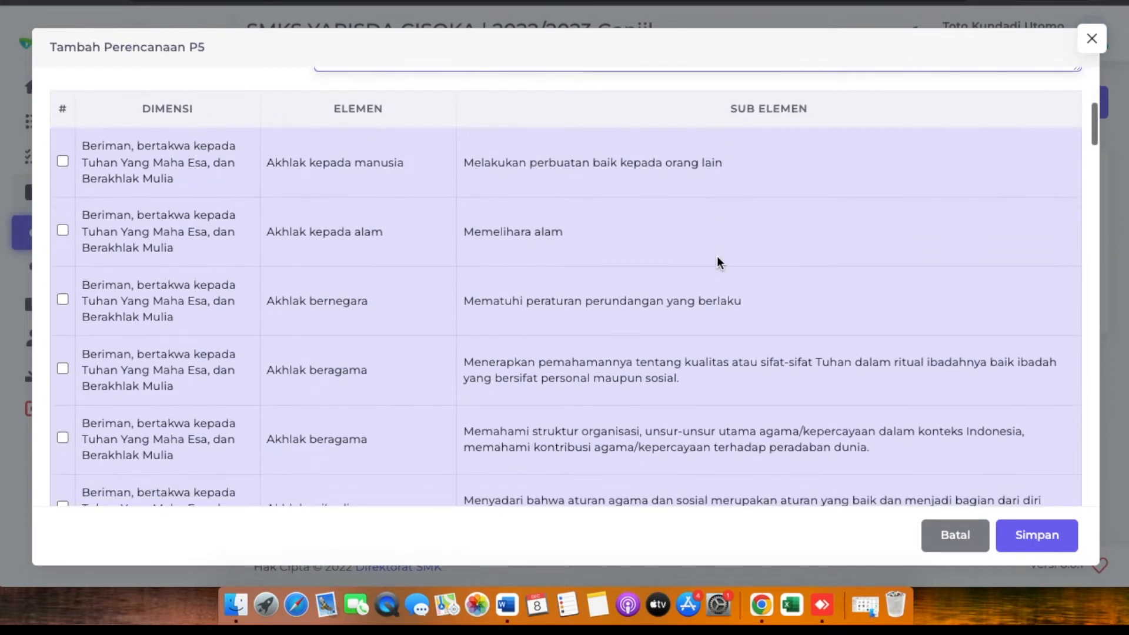
scroll(717, 259, "up", 2)
scroll(718, 259, "up", 3)
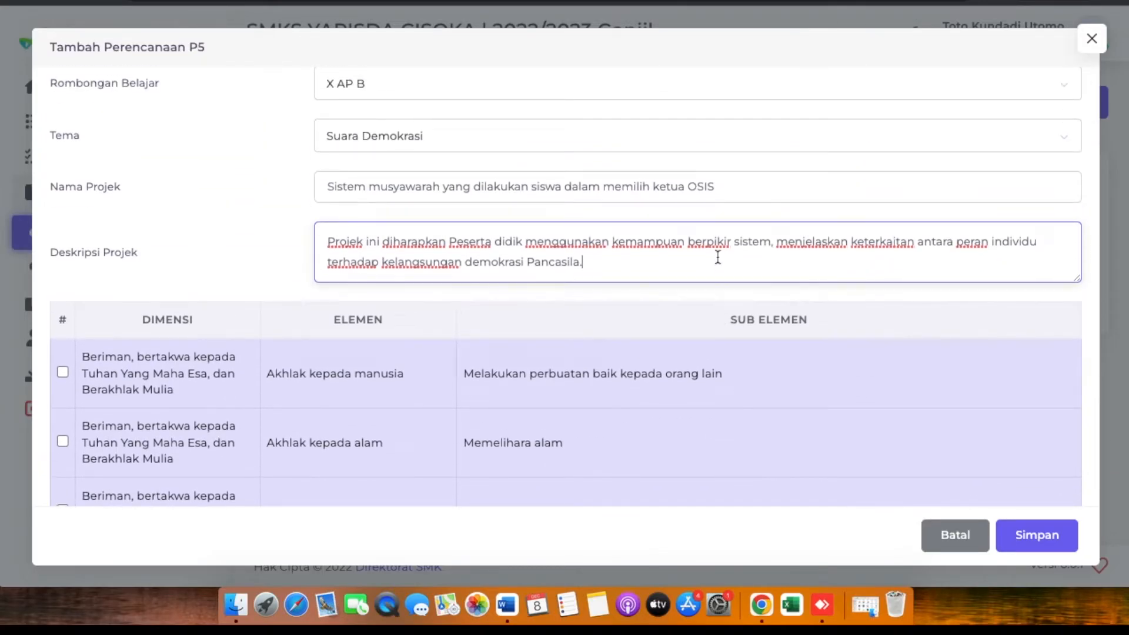
scroll(718, 258, "down", 1)
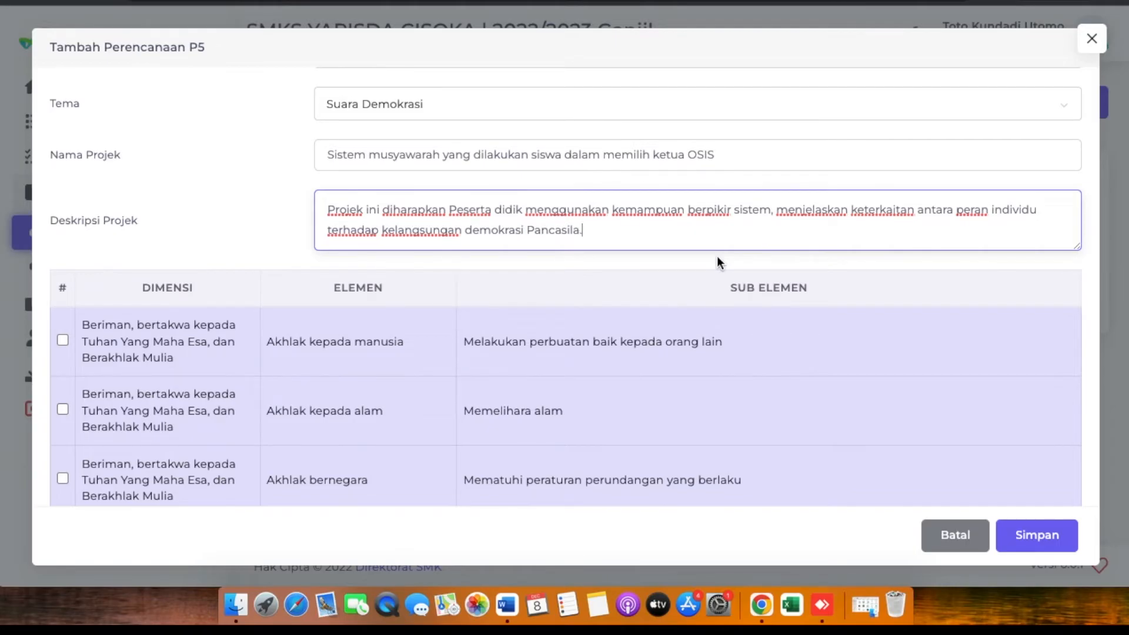
scroll(717, 261, "down", 1)
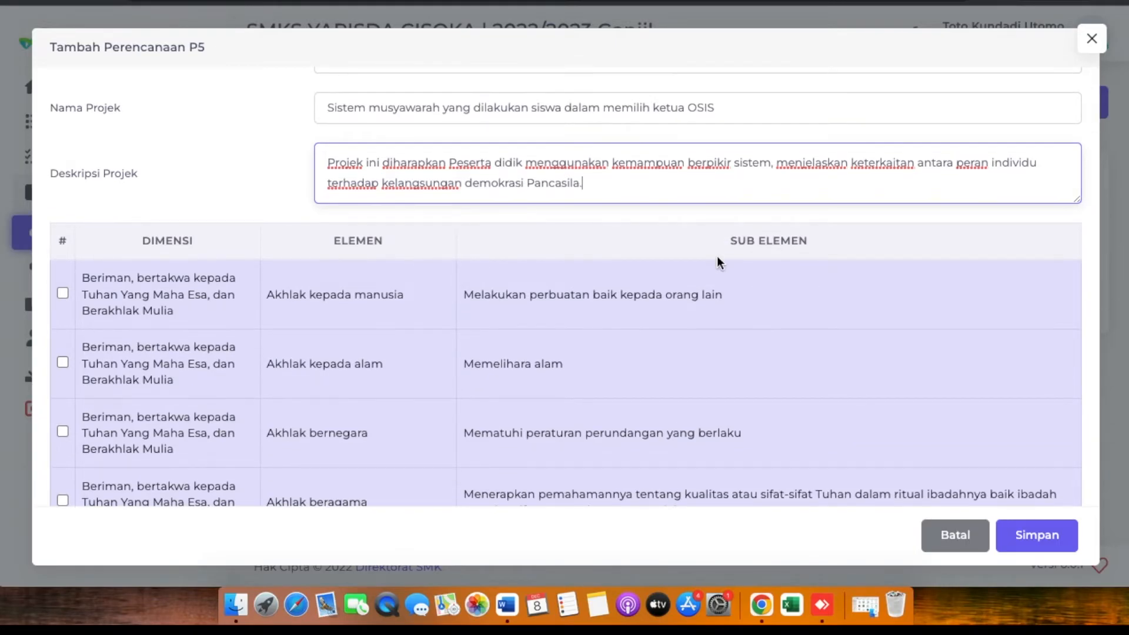
Step: Select the Bernalar Kritis sub-element for the element "Menganalisis dan mengevaluasi penalaran"
scroll(718, 261, "down", 5)
scroll(718, 262, "down", 19)
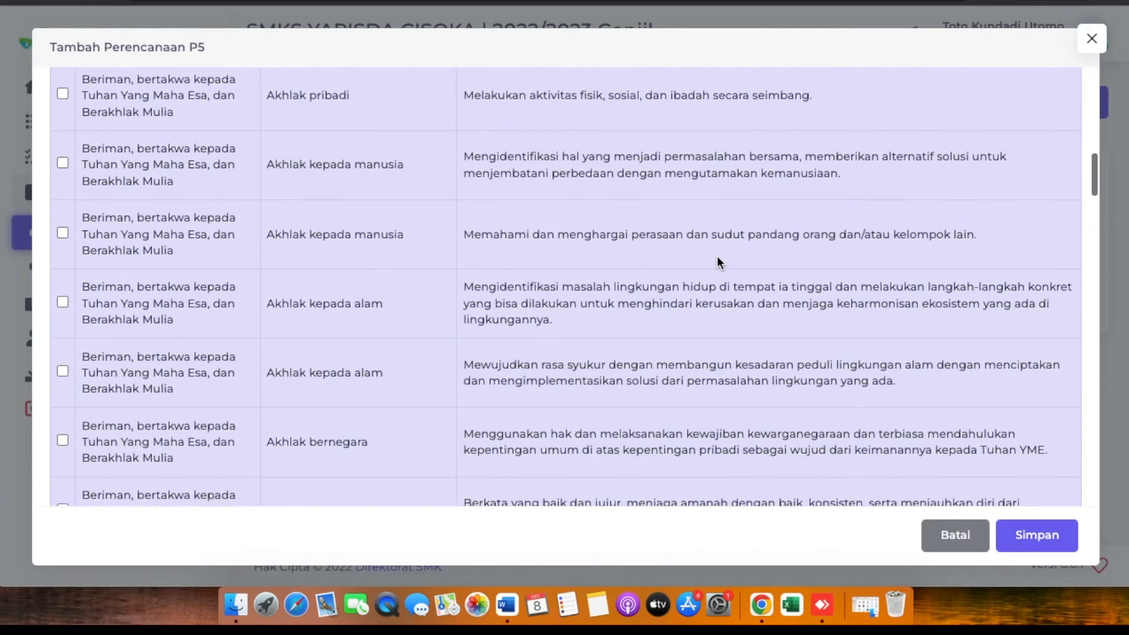
scroll(718, 259, "down", 1)
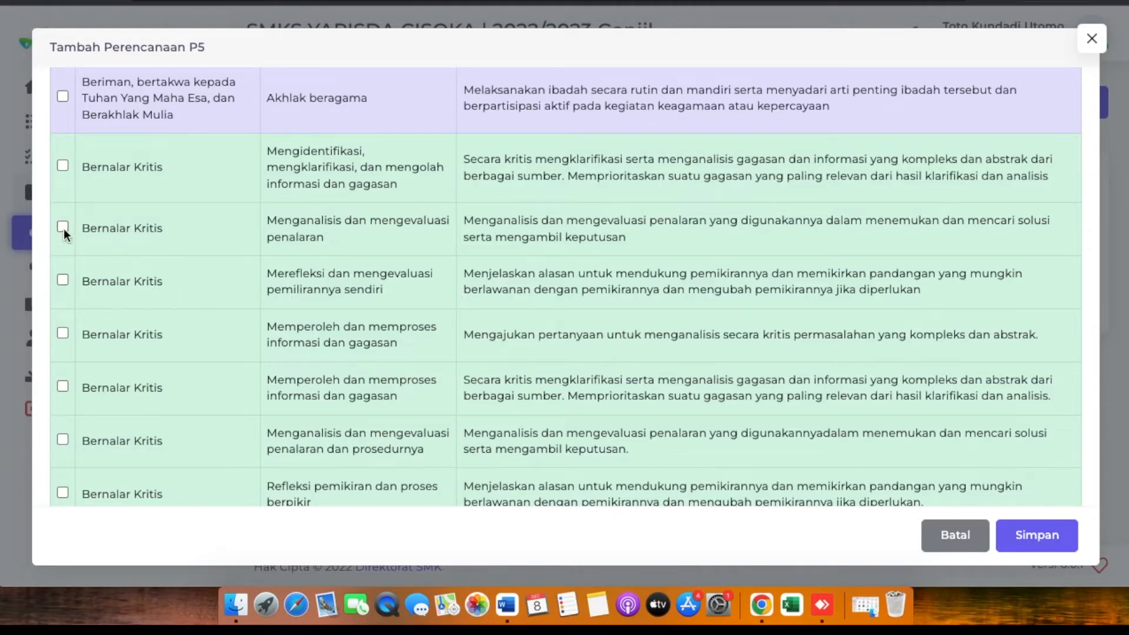
scroll(283, 285, "down", 3)
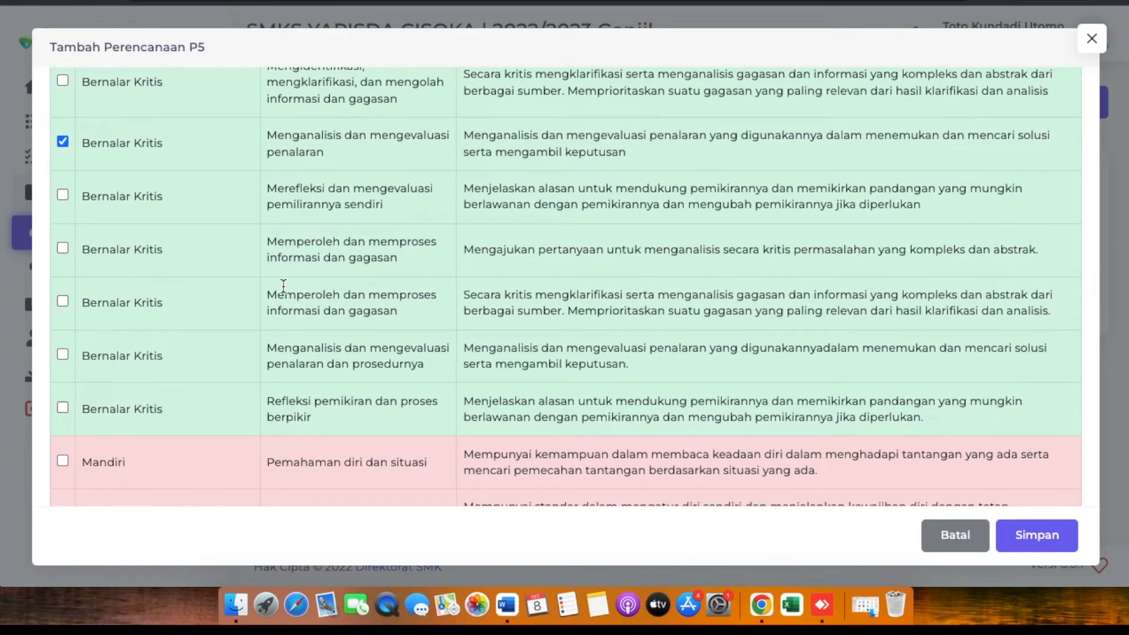
Step: Select the Berkebinekaan Global sub-element about criticising and rejecting stereotypes and prejudice ("Mengkritik dan menolak stereotip serta prasangka")
scroll(283, 285, "down", 7)
scroll(284, 284, "up", 19)
scroll(283, 287, "up", 15)
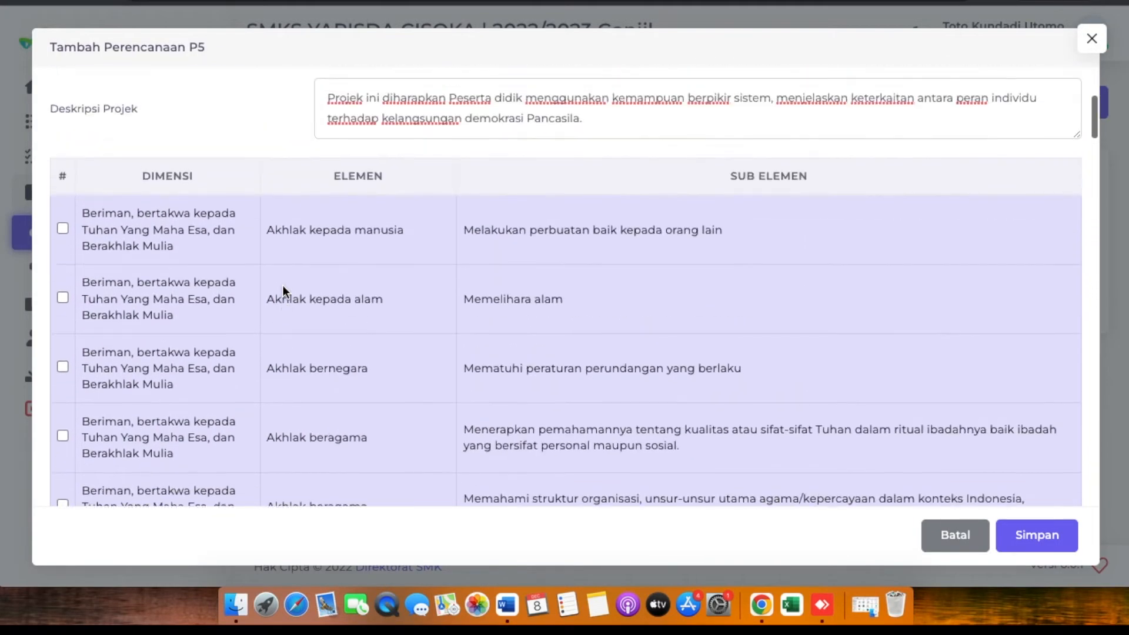
scroll(284, 285, "down", 15)
scroll(284, 285, "down", 4)
scroll(284, 286, "up", 1)
scroll(284, 287, "down", 6)
scroll(283, 286, "down", 3)
scroll(283, 287, "down", 3)
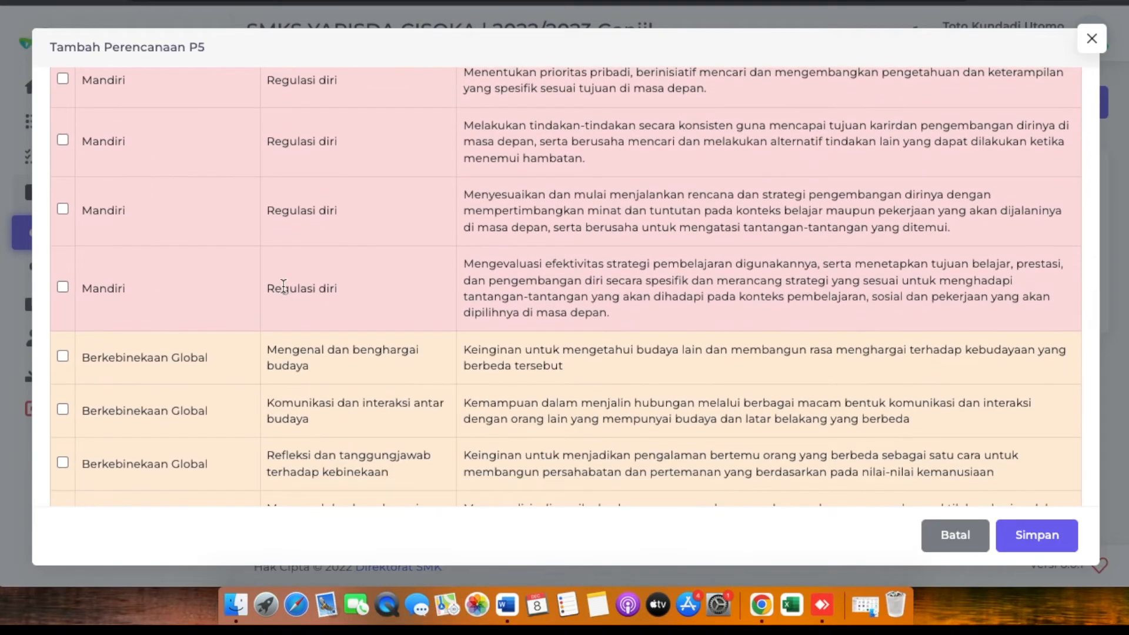
scroll(283, 286, "down", 3)
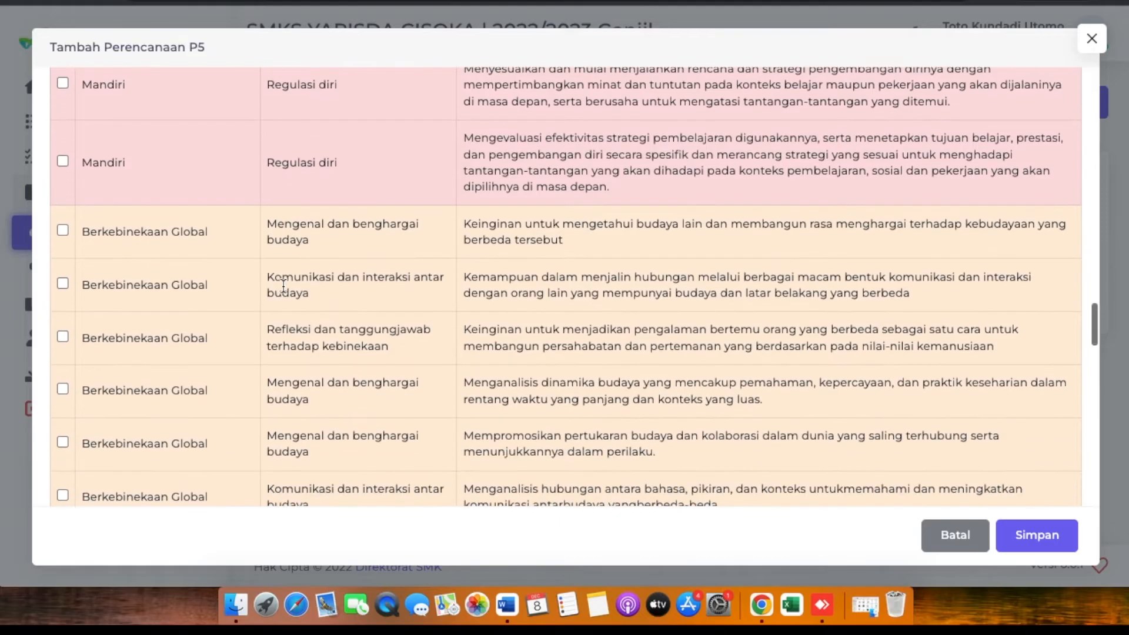
scroll(251, 329, "down", 3)
scroll(248, 375, "down", 4)
scroll(247, 369, "up", 1)
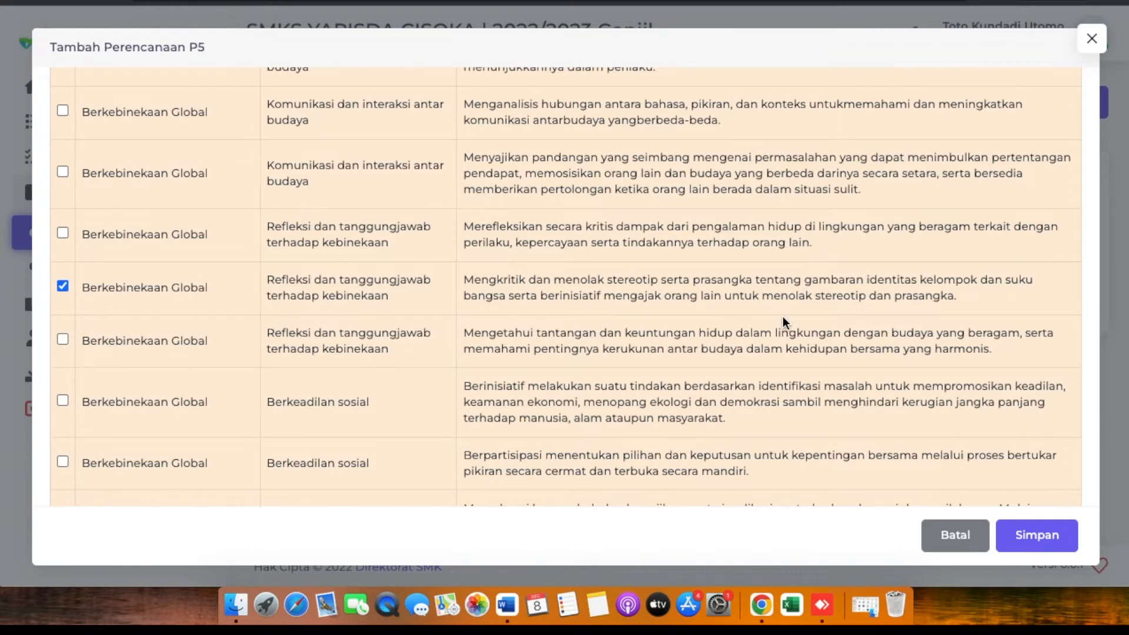
Step: Select the Bergotong royong sub-element for Kolaborasi, "Membangun tim dan mengelola kerjasama untuk mencapai tujuan bersama"
scroll(782, 318, "down", 3)
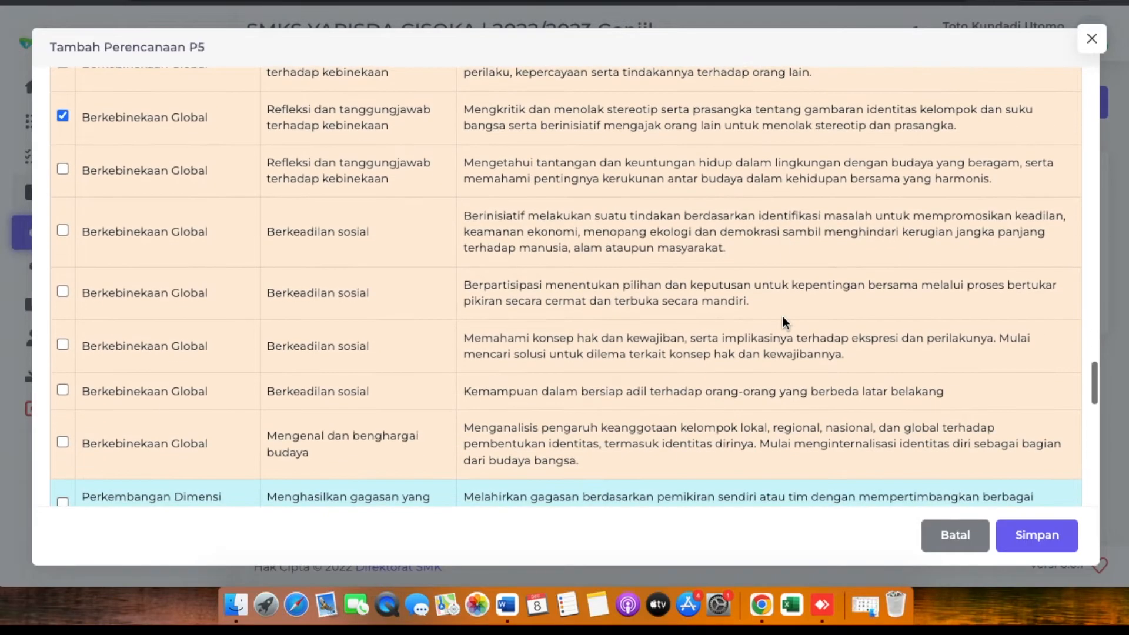
scroll(783, 320, "down", 1)
scroll(782, 321, "up", 5)
scroll(782, 317, "up", 10)
scroll(782, 316, "up", 4)
scroll(782, 316, "down", 4)
scroll(783, 318, "down", 5)
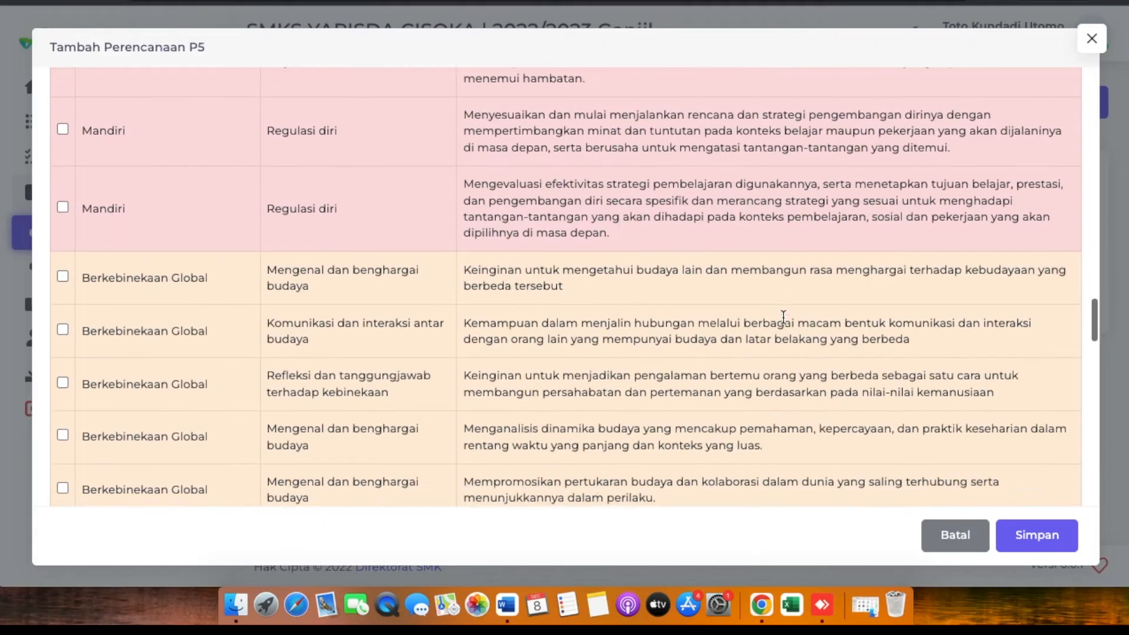
scroll(783, 316, "down", 10)
scroll(783, 321, "down", 8)
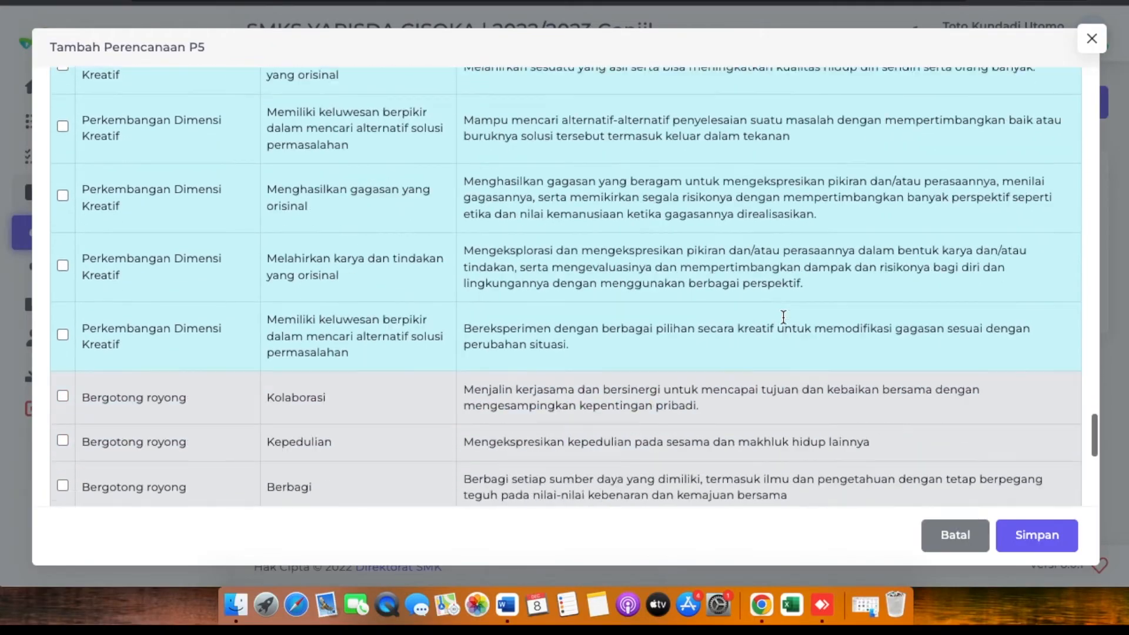
scroll(784, 318, "down", 7)
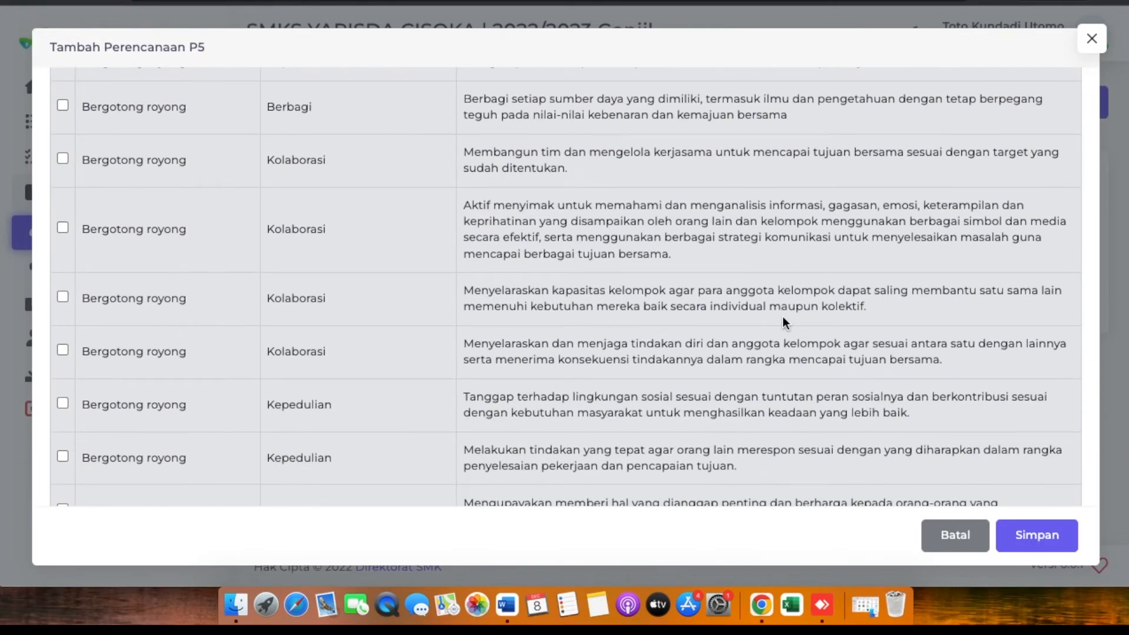
scroll(783, 318, "up", 1)
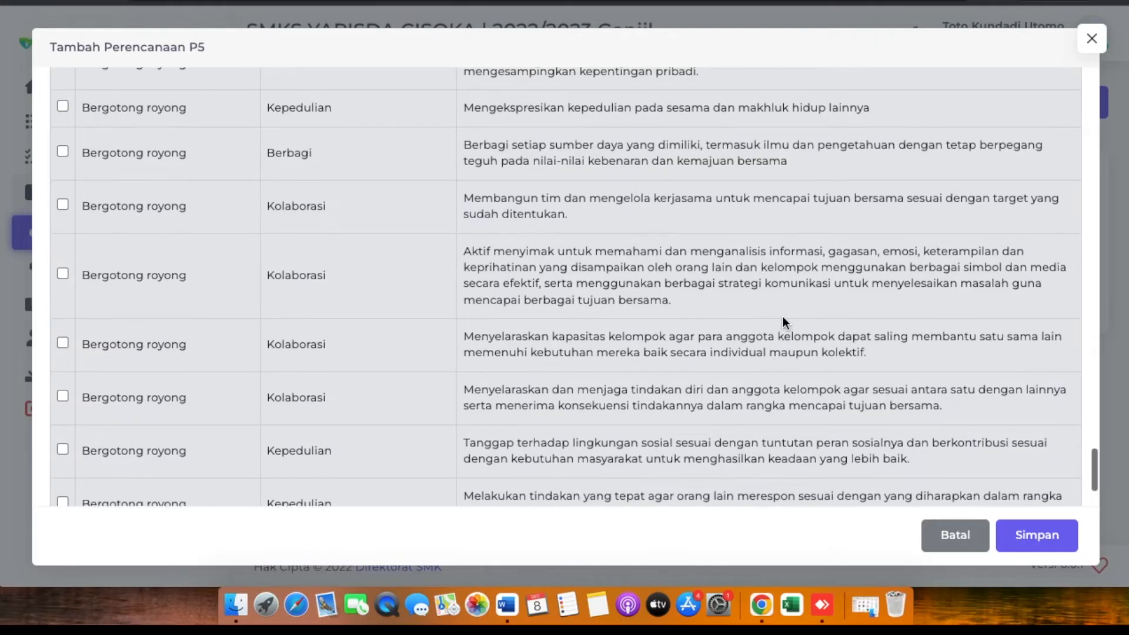
scroll(782, 316, "up", 1)
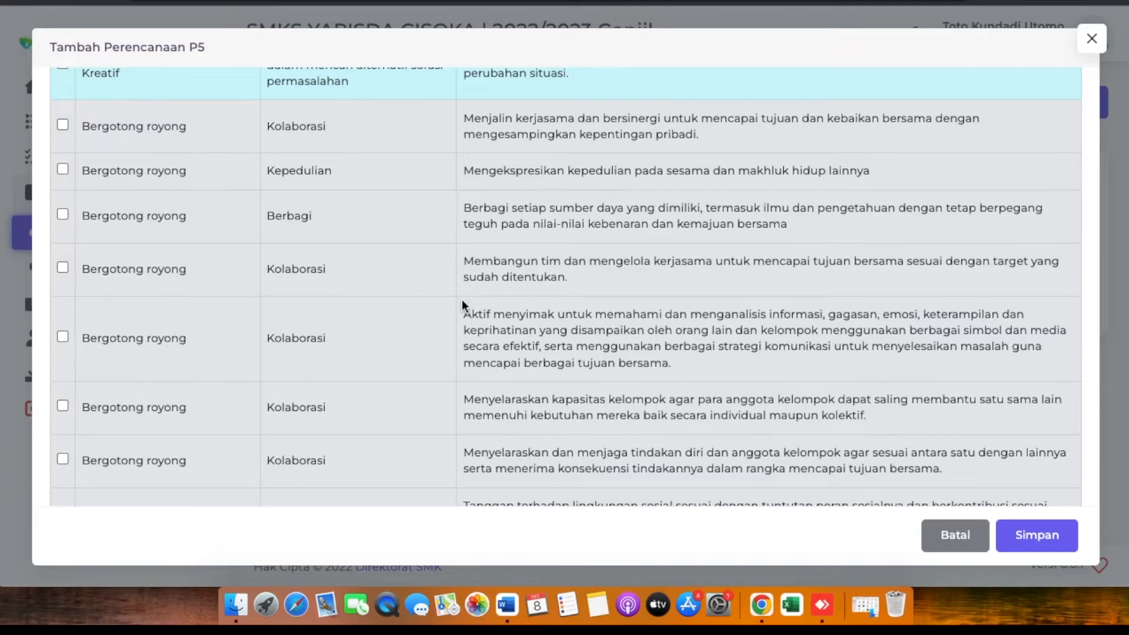
left_click(62, 267)
Step: Check the plan's fields and selected sub-elements from start to end, and save the P5 plan
scroll(312, 280, "up", 3)
scroll(312, 281, "down", 2)
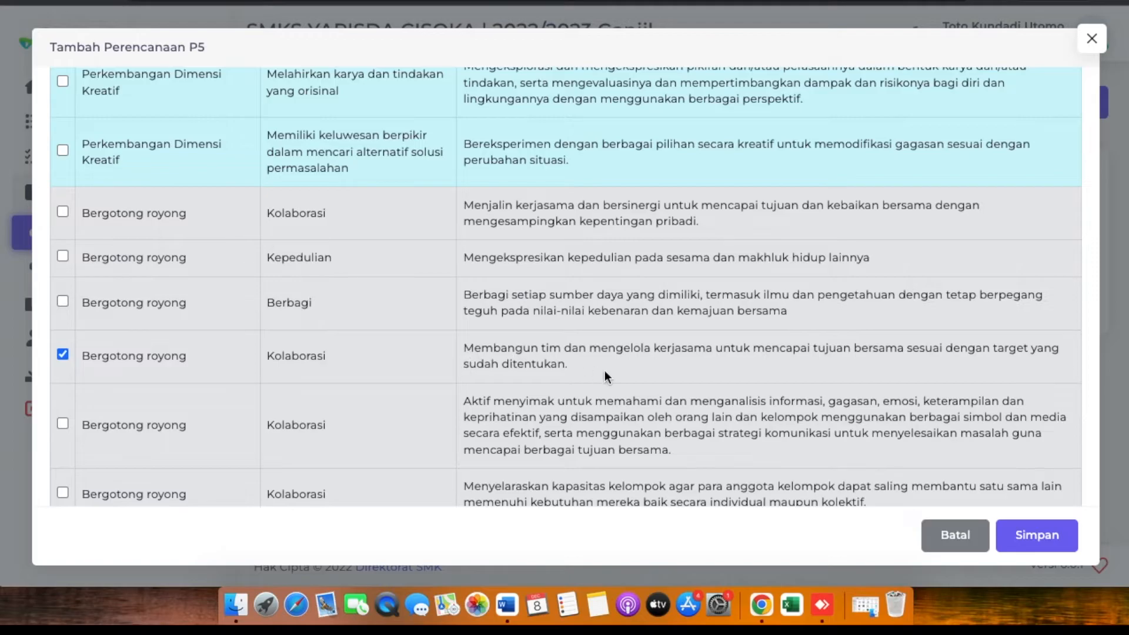
scroll(636, 390, "down", 5)
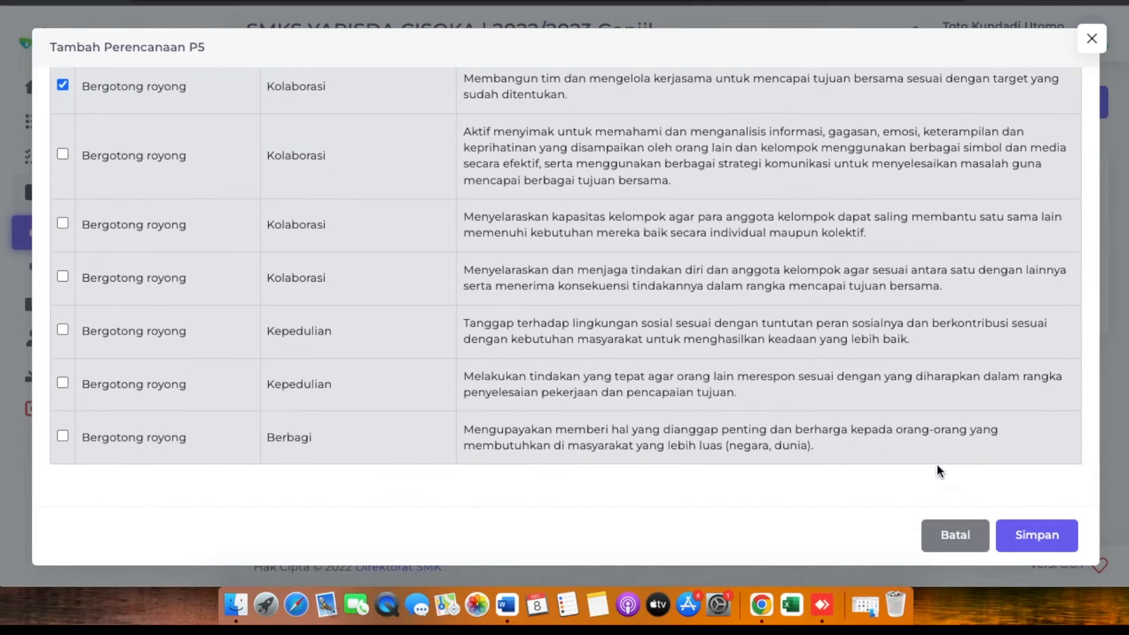
scroll(924, 444, "up", 20)
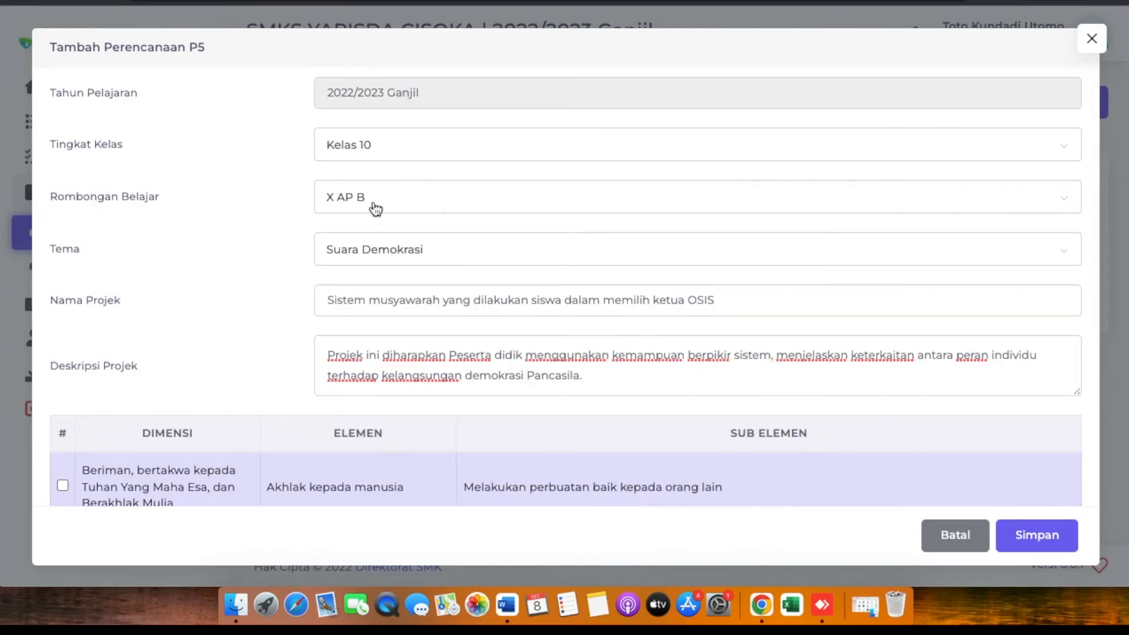
scroll(510, 306, "down", 2)
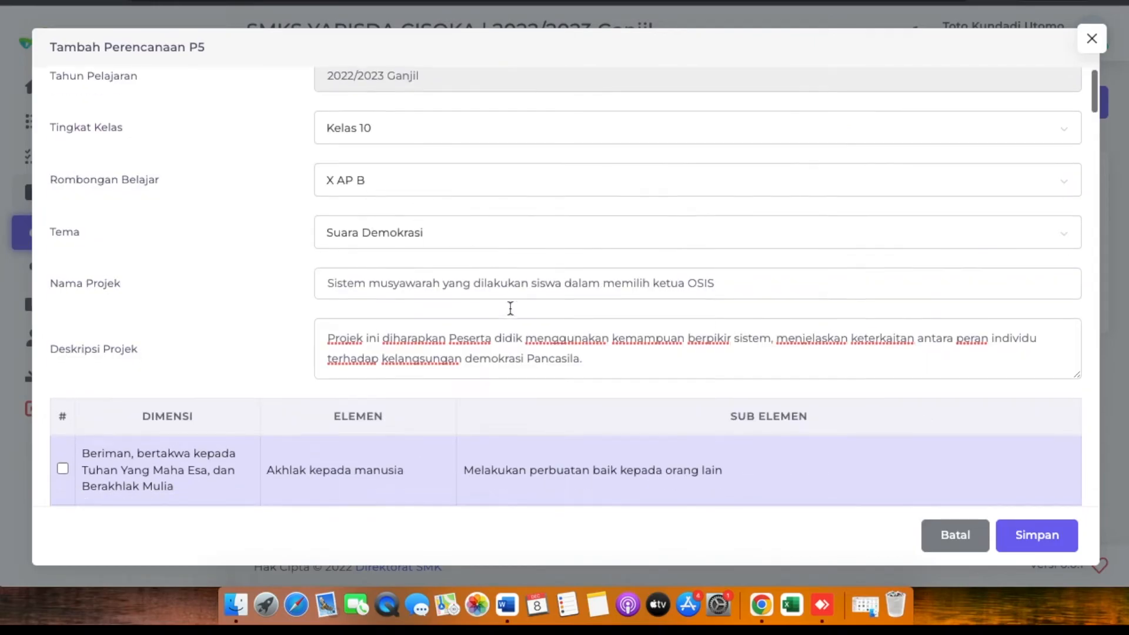
scroll(510, 308, "down", 2)
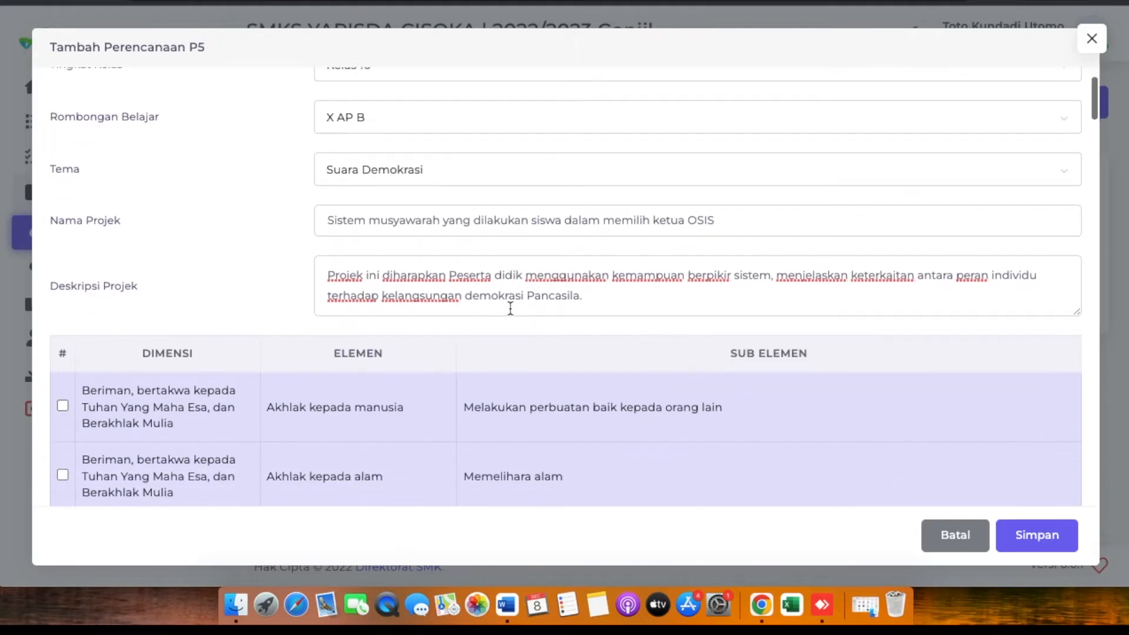
scroll(511, 309, "down", 1)
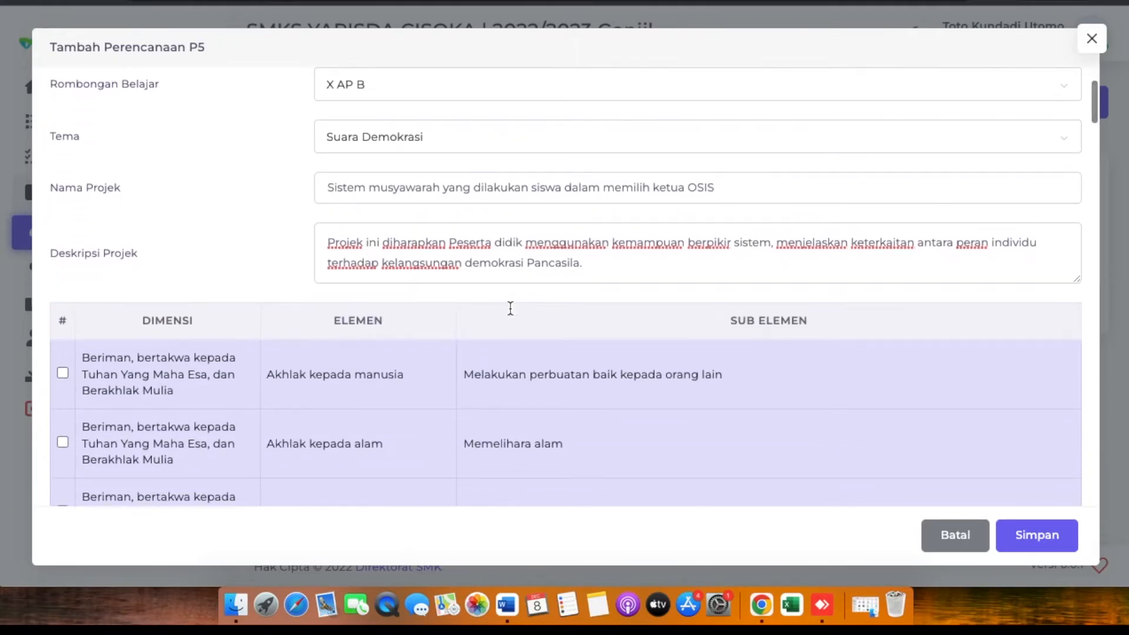
scroll(510, 308, "down", 1)
scroll(510, 308, "down", 20)
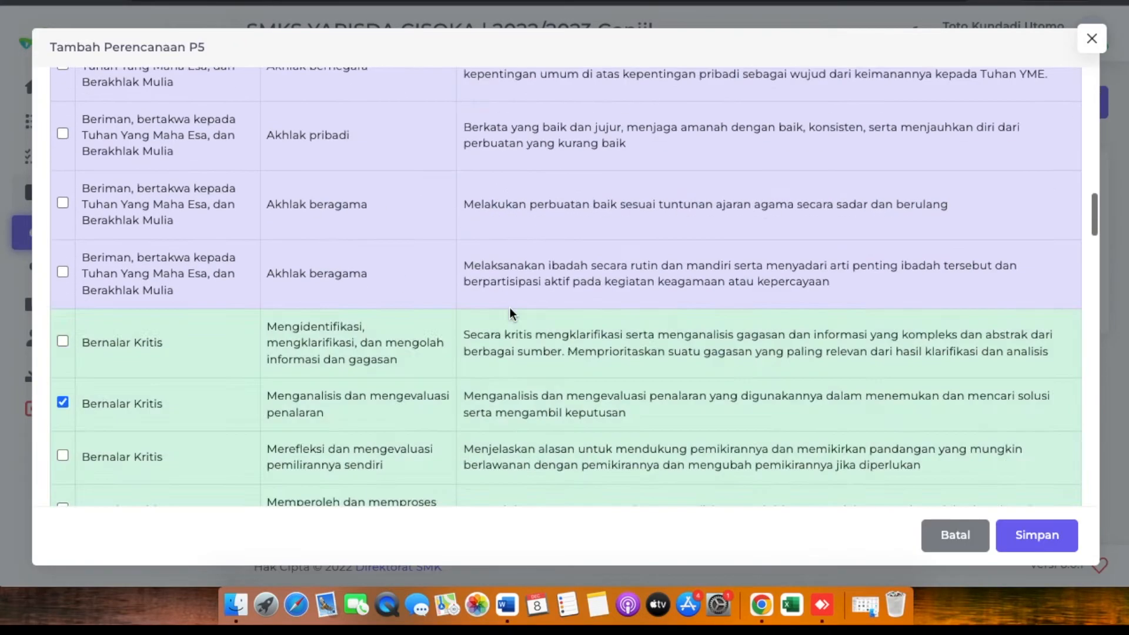
scroll(509, 307, "down", 3)
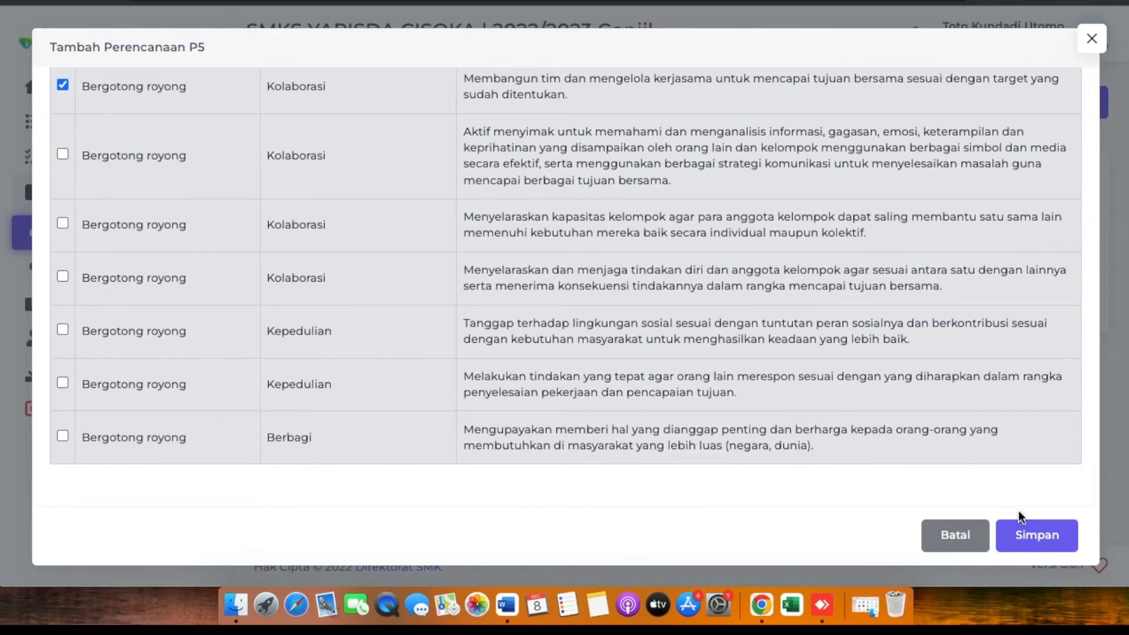
left_click(1028, 541)
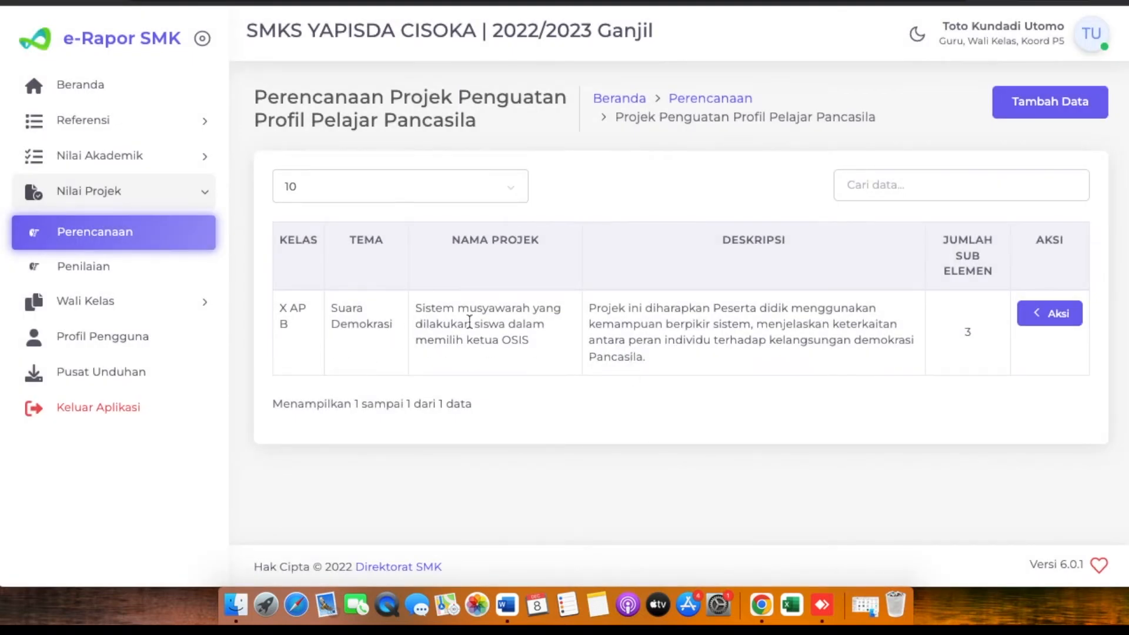
left_click(1018, 112)
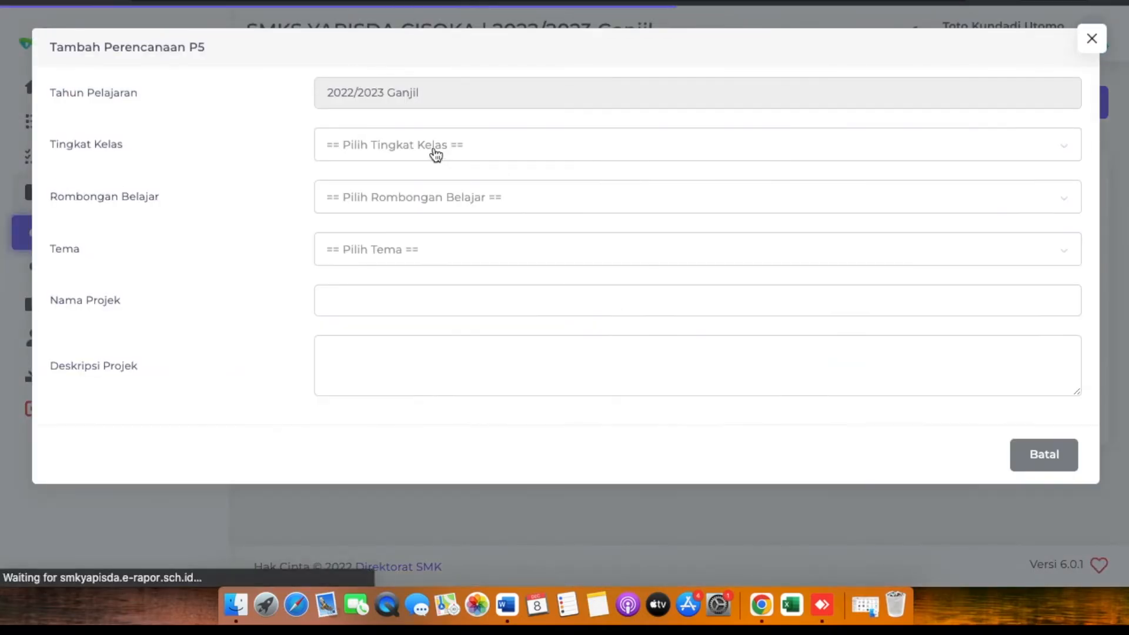
left_click(434, 152)
left_click(380, 218)
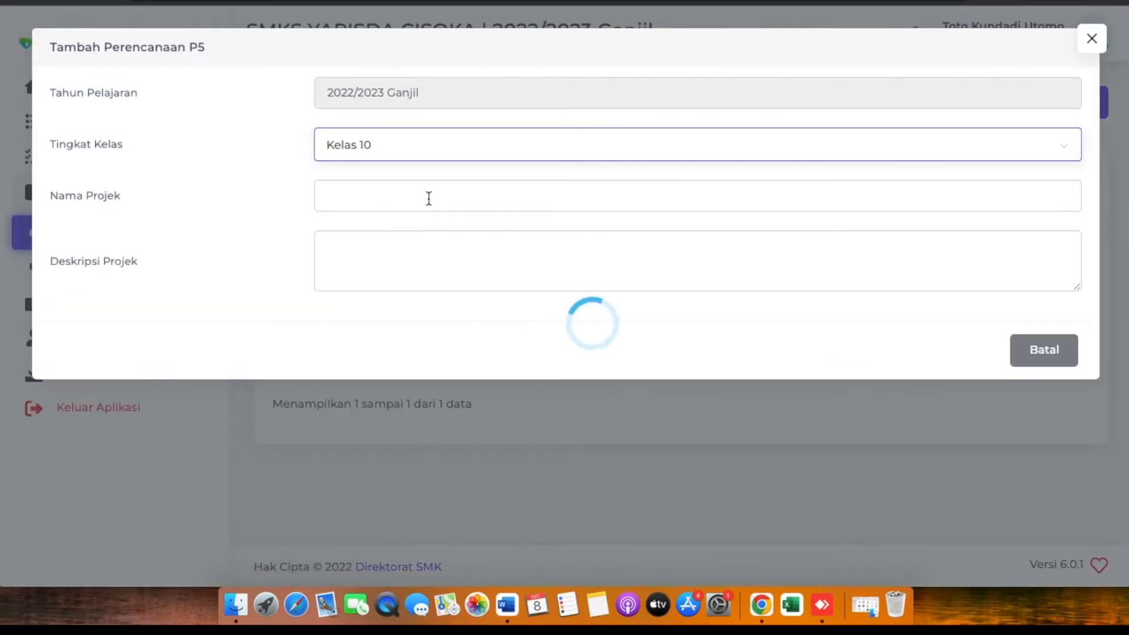
left_click(417, 212)
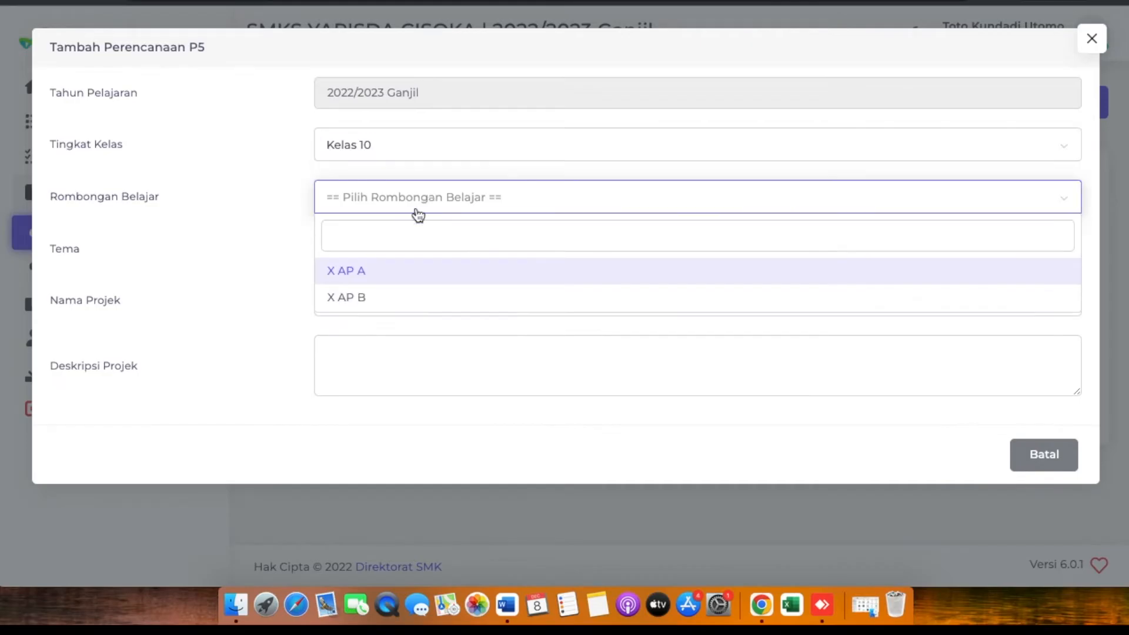
left_click(364, 296)
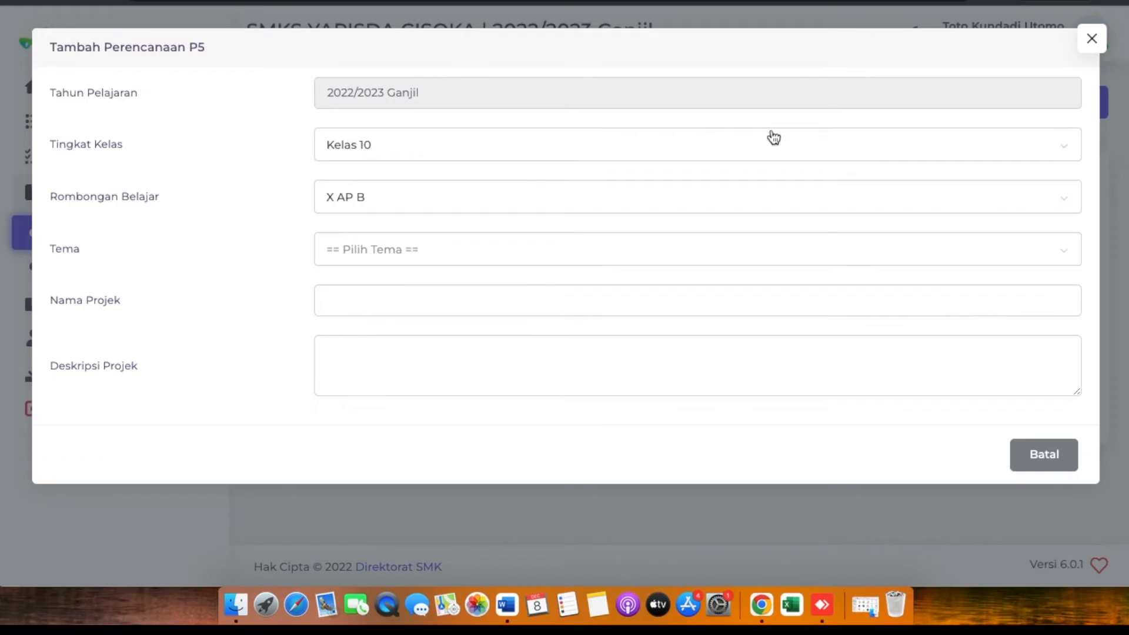
left_click(1088, 47)
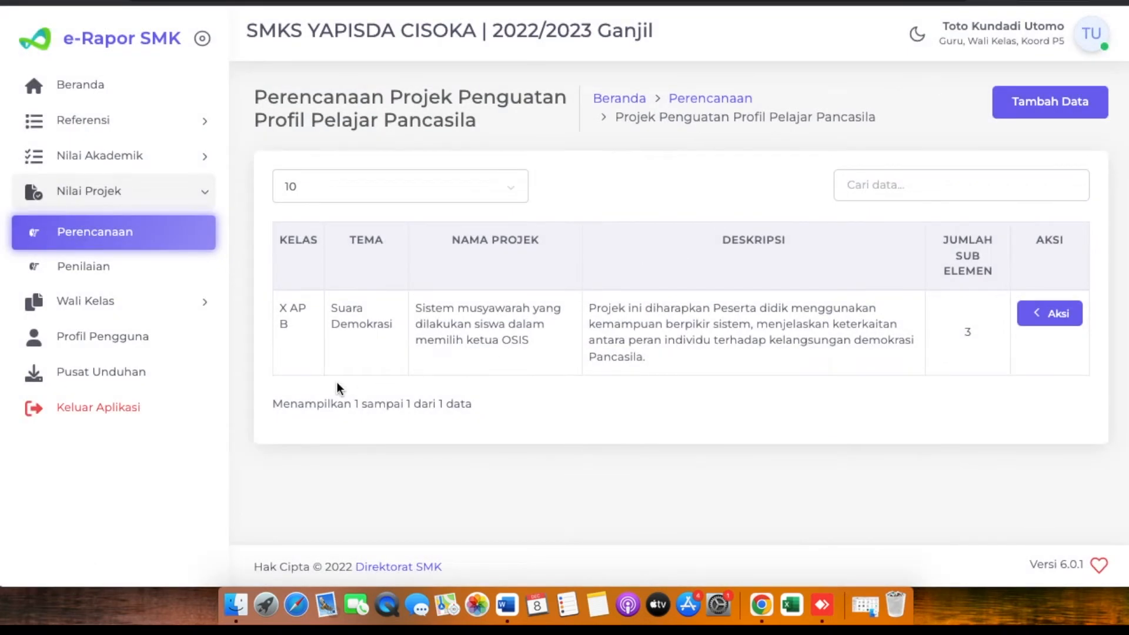
Step: Open the P5 project assessment (Penilaian) for Kelas 10, class X AP B
left_click(94, 277)
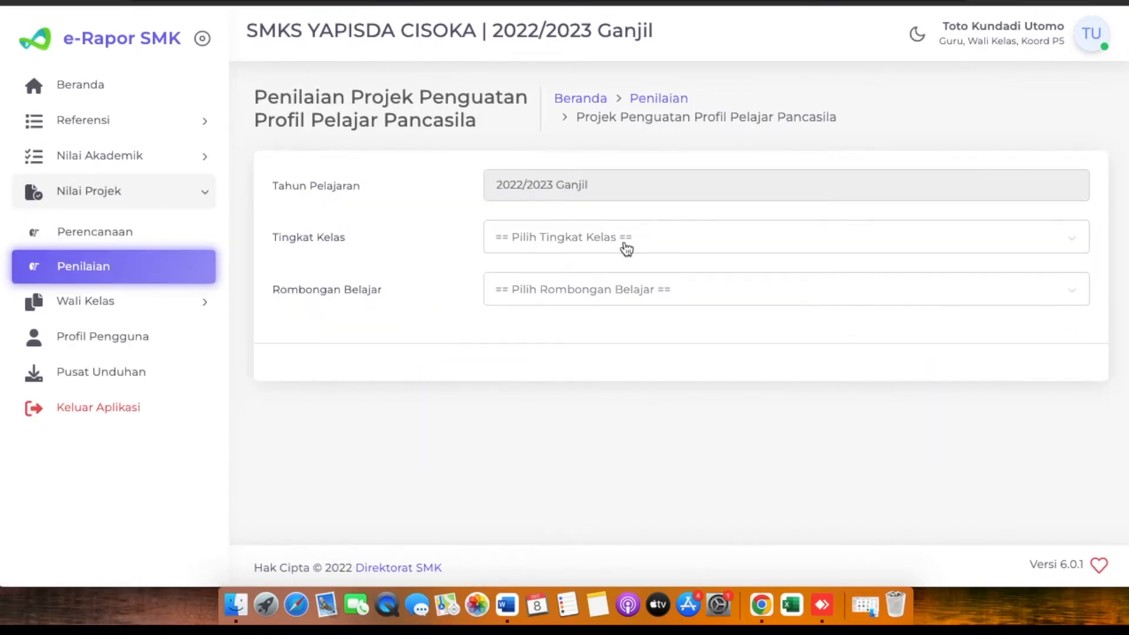
left_click(627, 250)
left_click(597, 271)
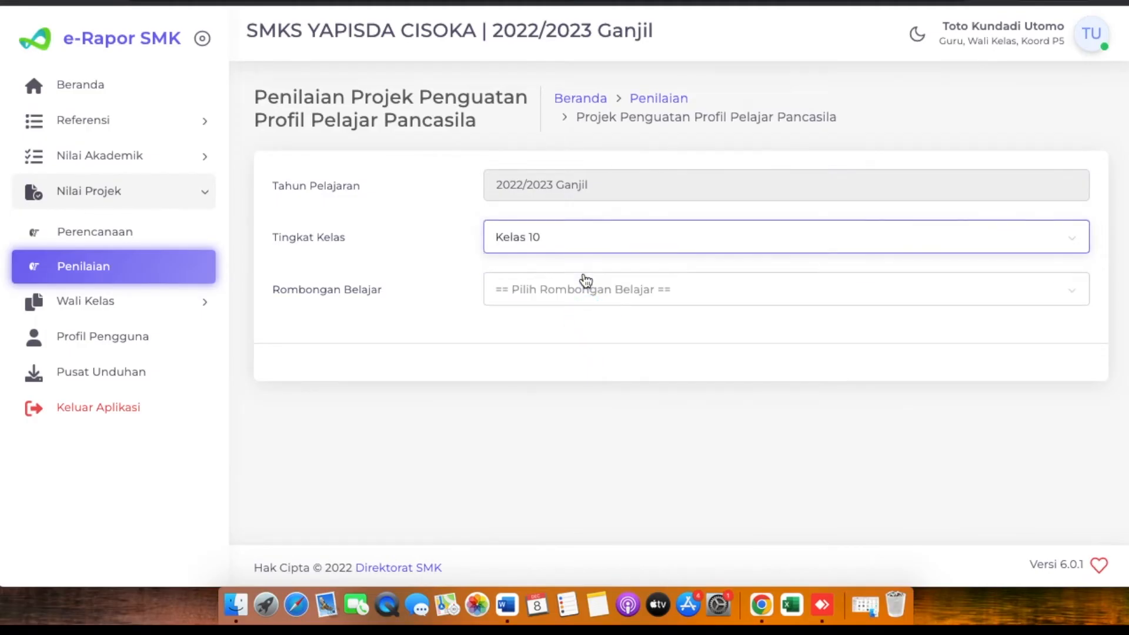
left_click(600, 295)
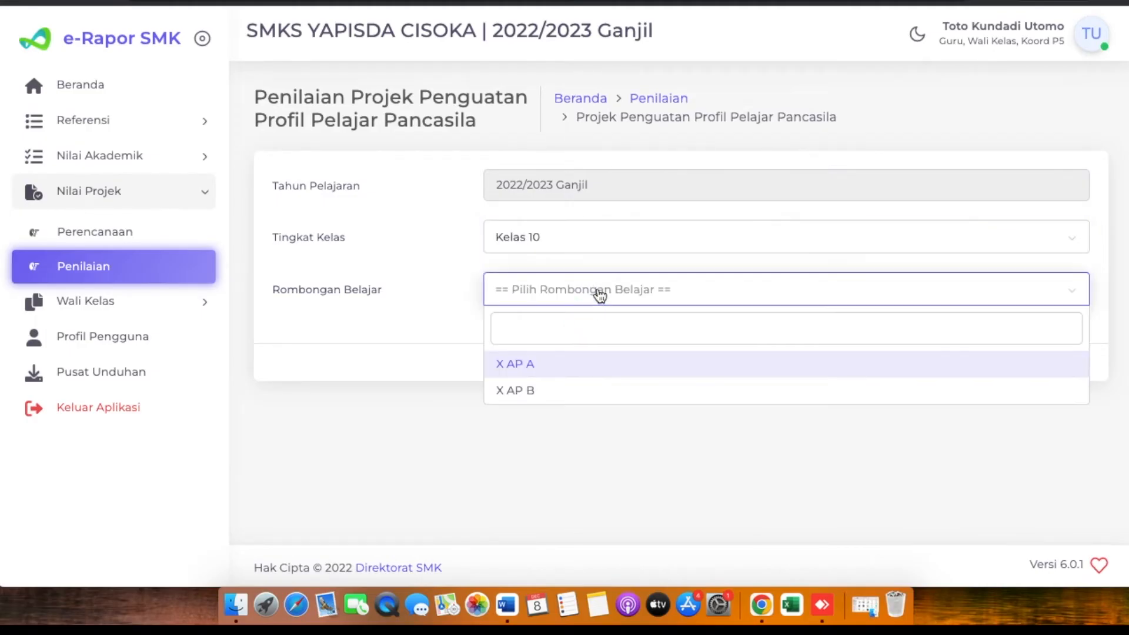
left_click(557, 392)
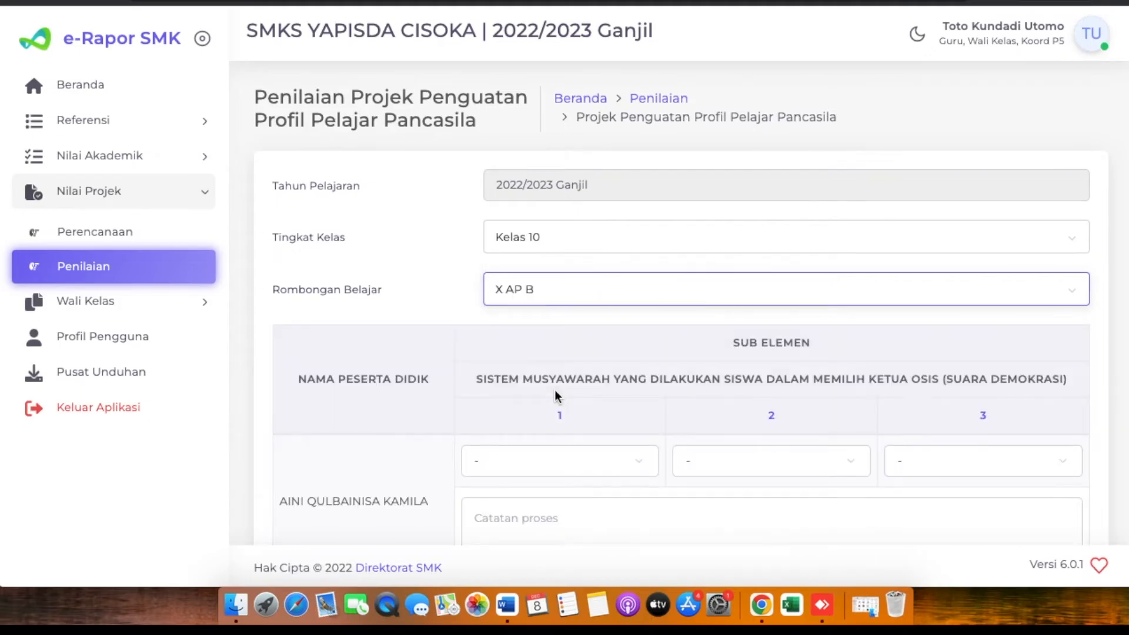
Step: Rate the first listed student Sedang Berkembang for sub-elements 1 and 2 and Berkembang Sesuai Harapan for sub-element 3
scroll(557, 396, "down", 4)
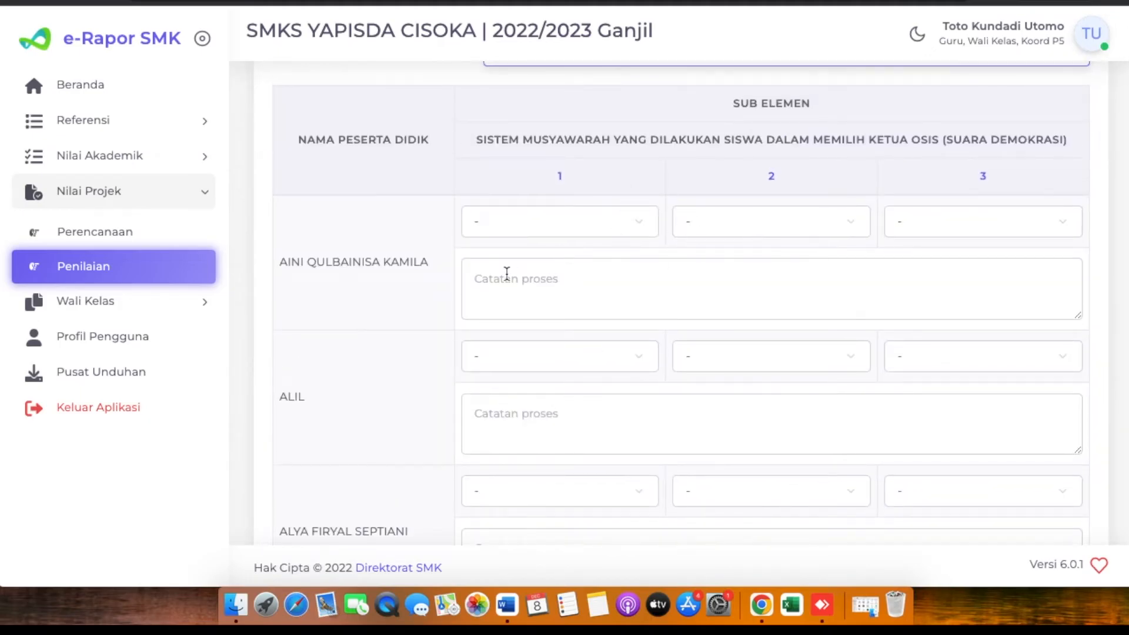
scroll(506, 273, "up", 4)
scroll(506, 273, "down", 4)
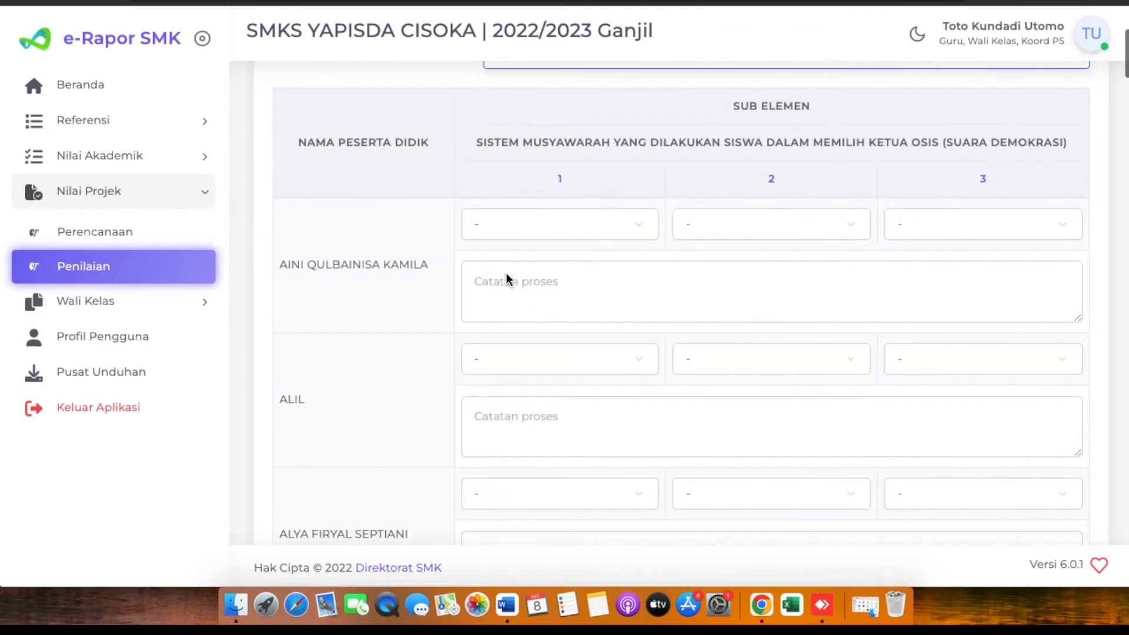
scroll(506, 277, "up", 4)
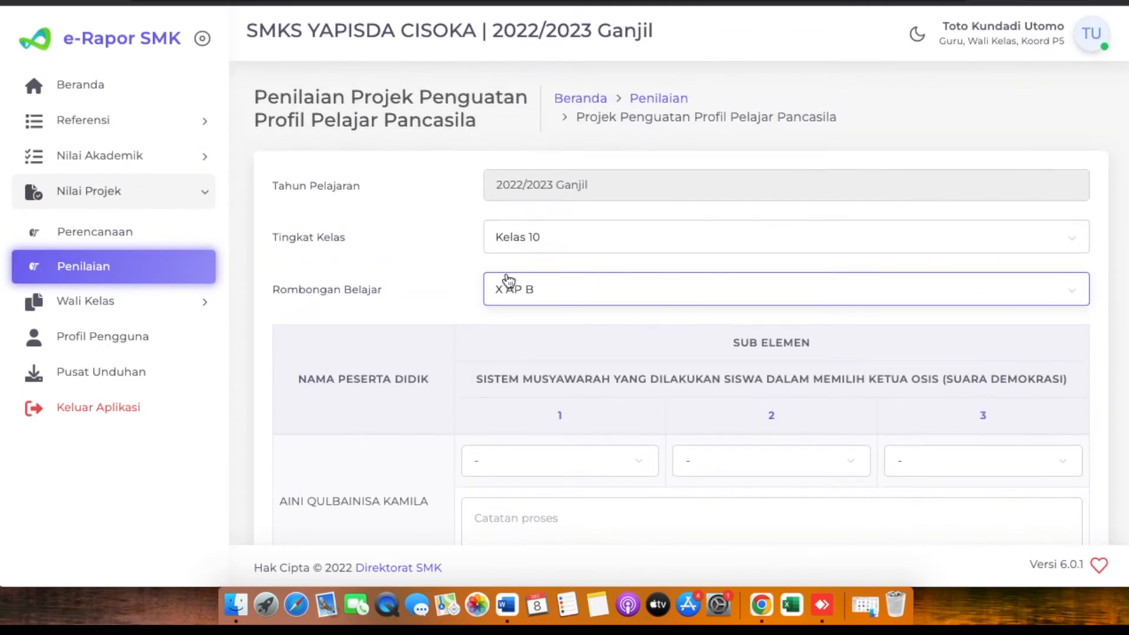
scroll(508, 277, "down", 5)
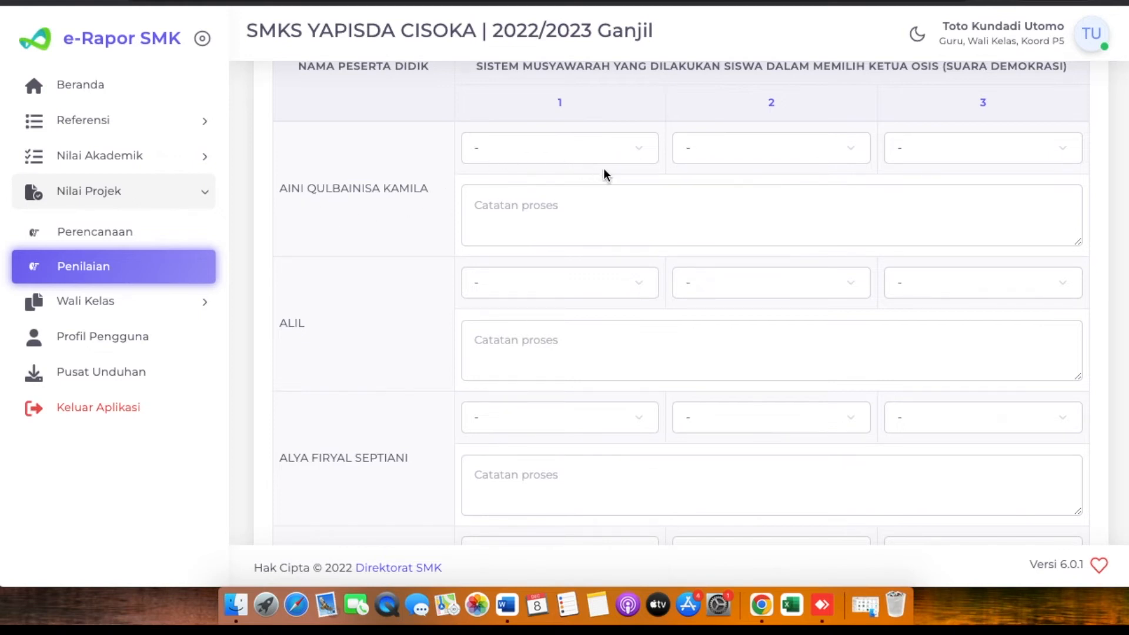
left_click(637, 153)
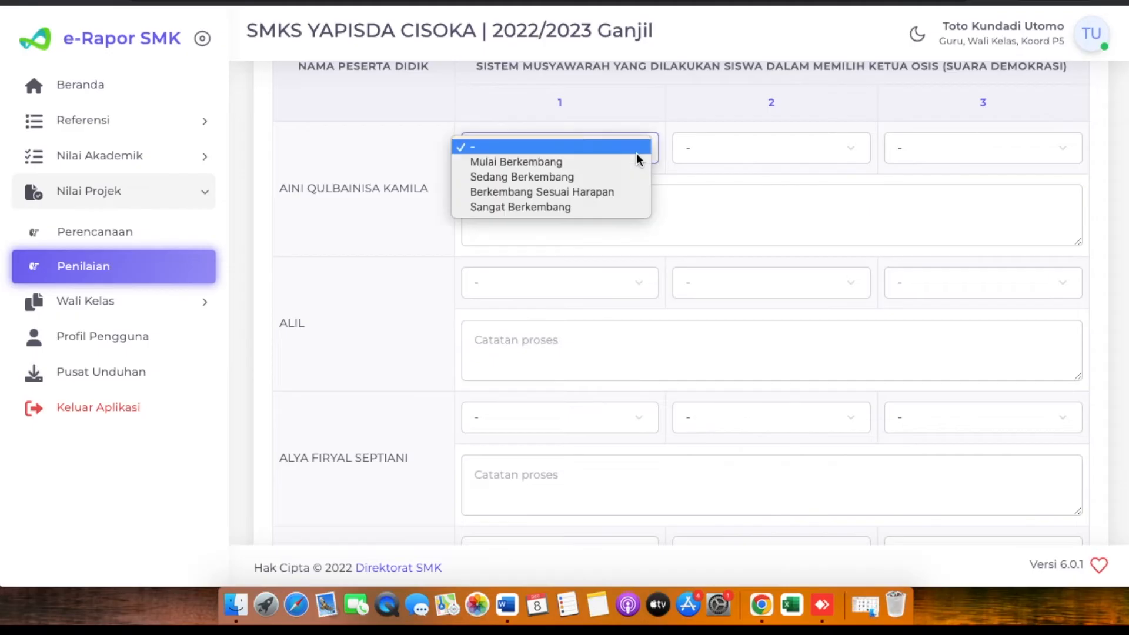
left_click(557, 177)
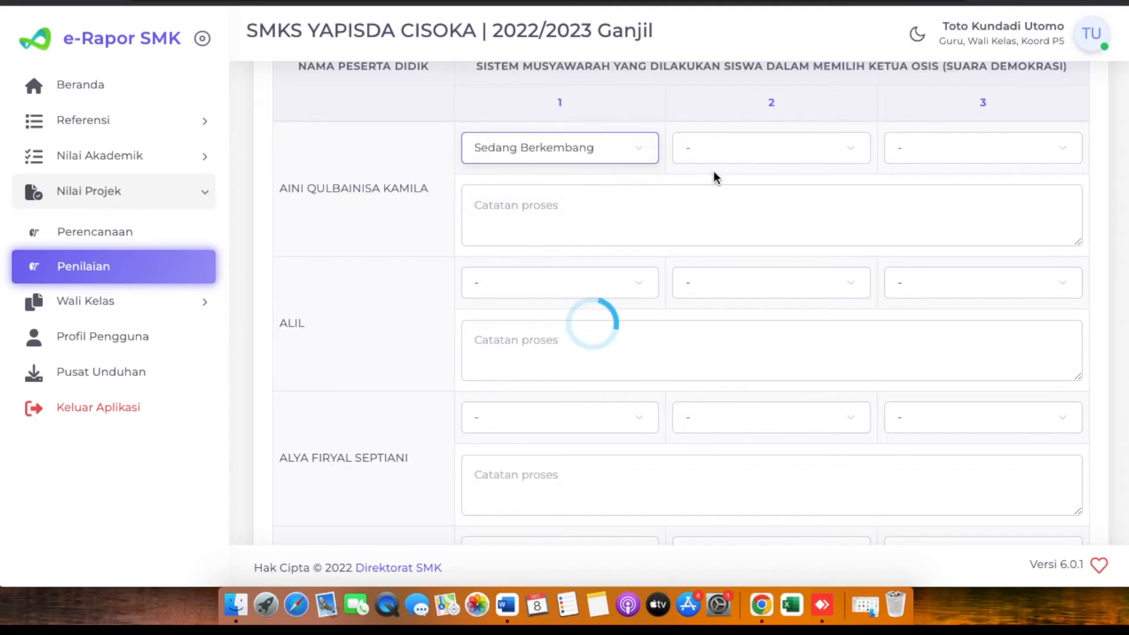
left_click(849, 152)
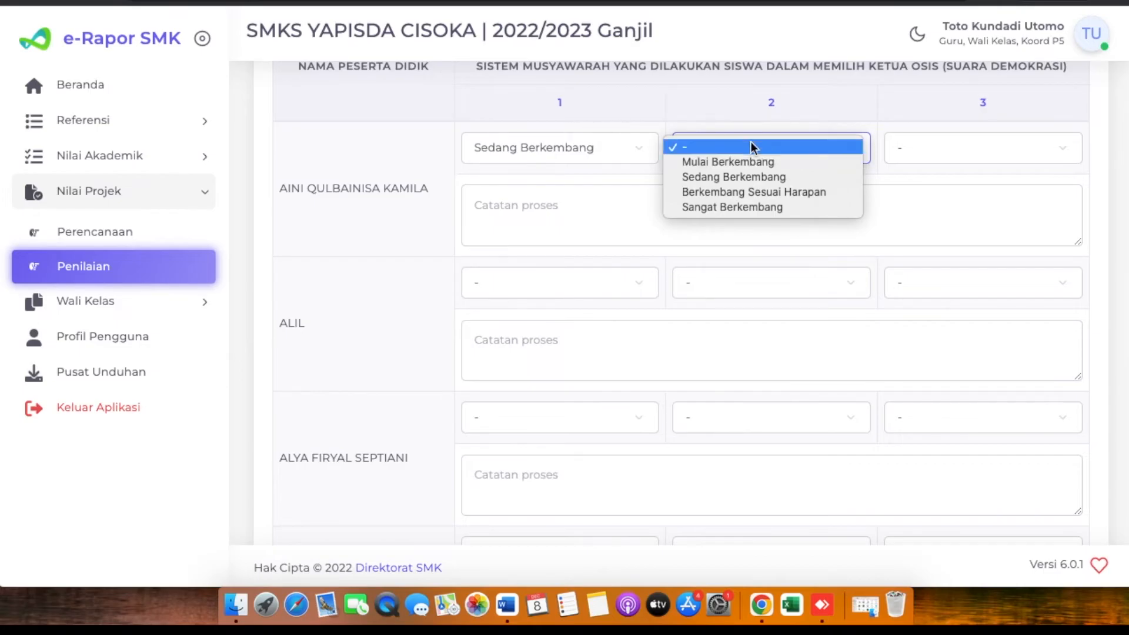
left_click(797, 177)
left_click(1048, 151)
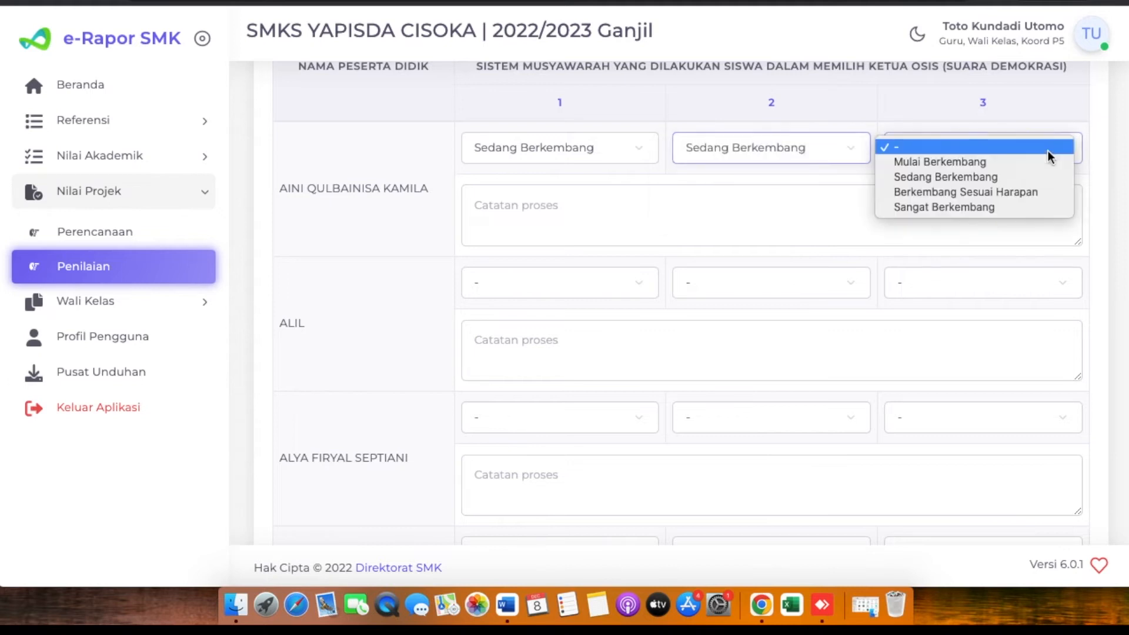
left_click(942, 193)
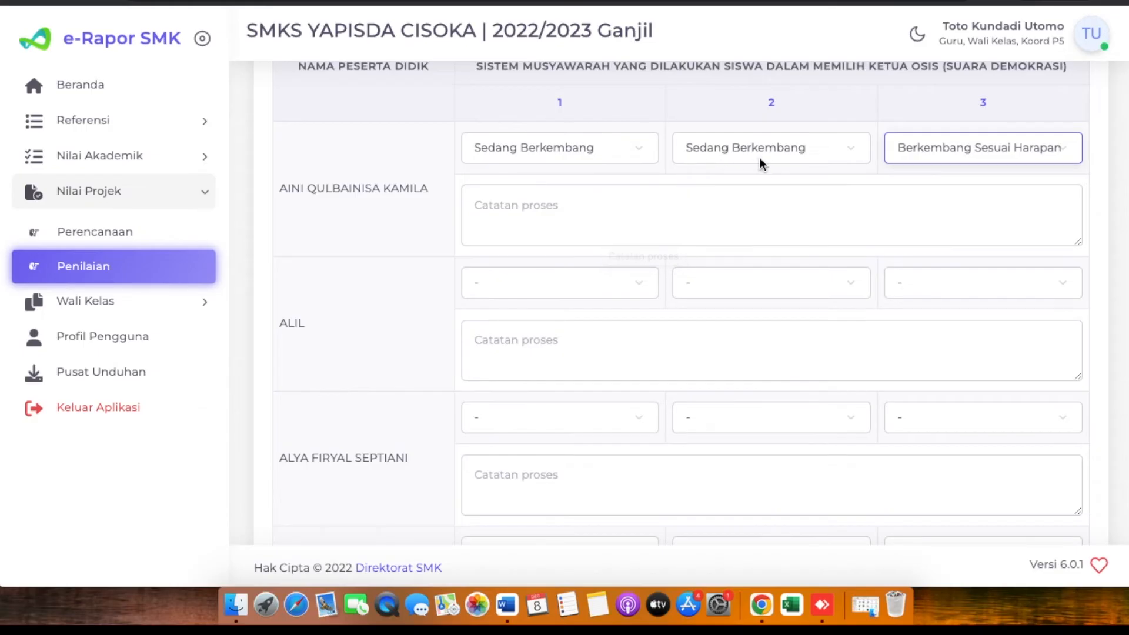
Step: Start the first student's process note with "Siswa telah mampu dan berkembang sesuai harapan dalam dimensi bernalar kritis"
mouse_move(774, 105)
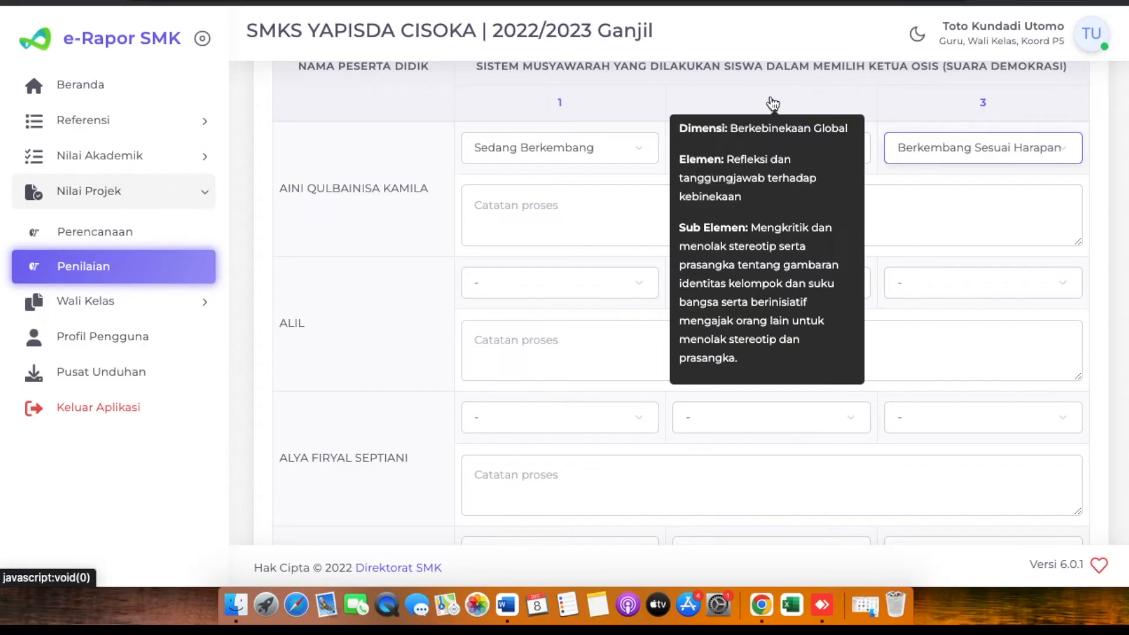
mouse_move(985, 105)
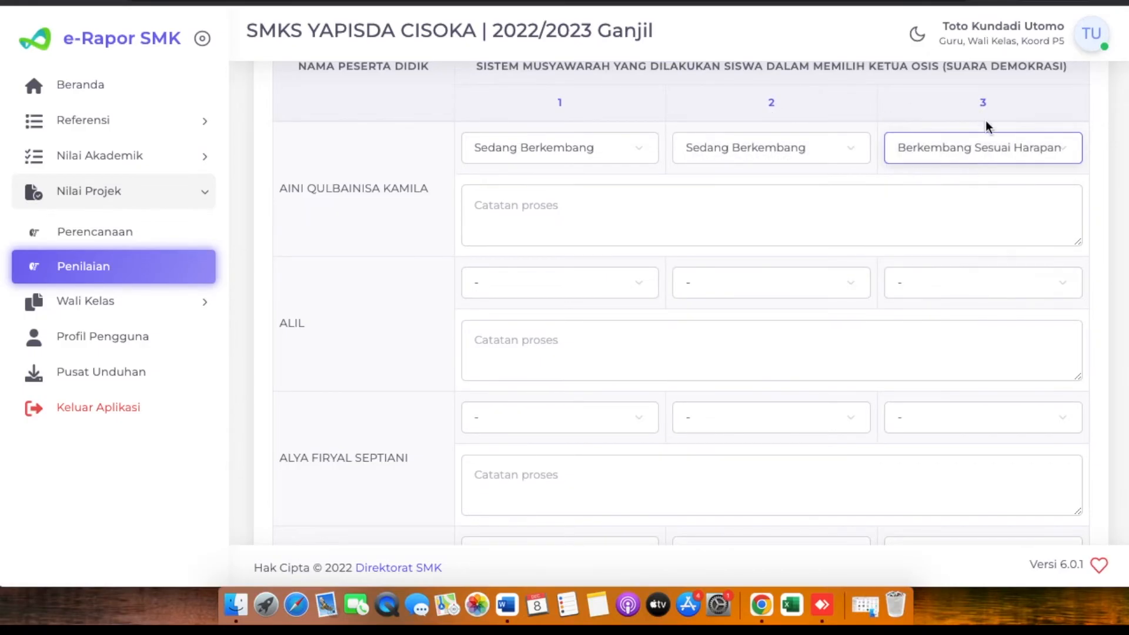
left_click(509, 198)
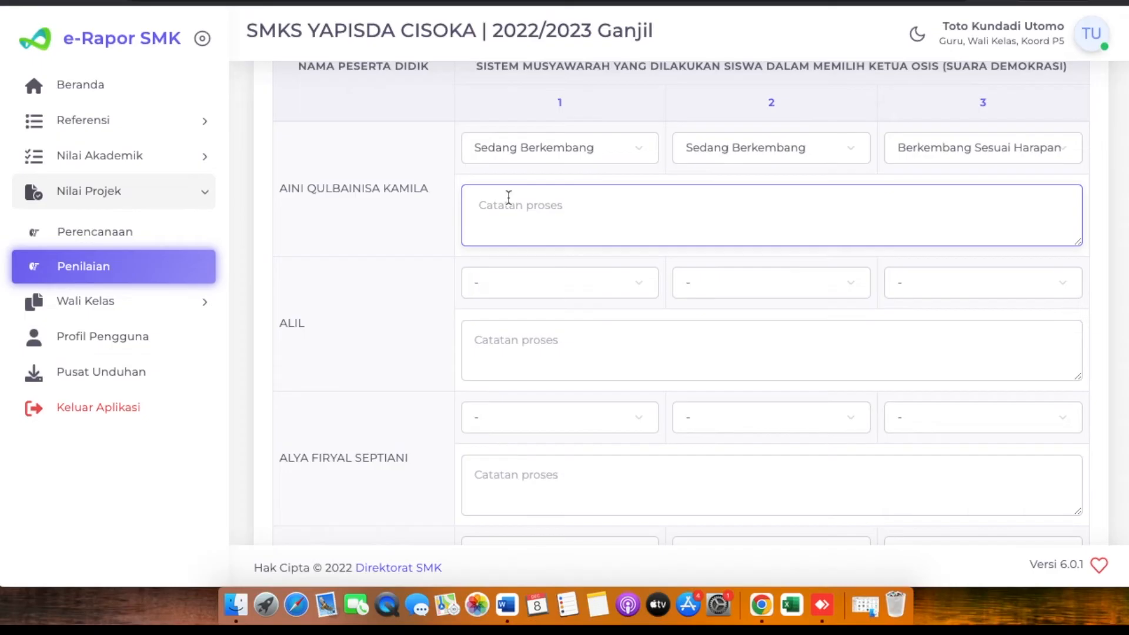
type("Siswa")
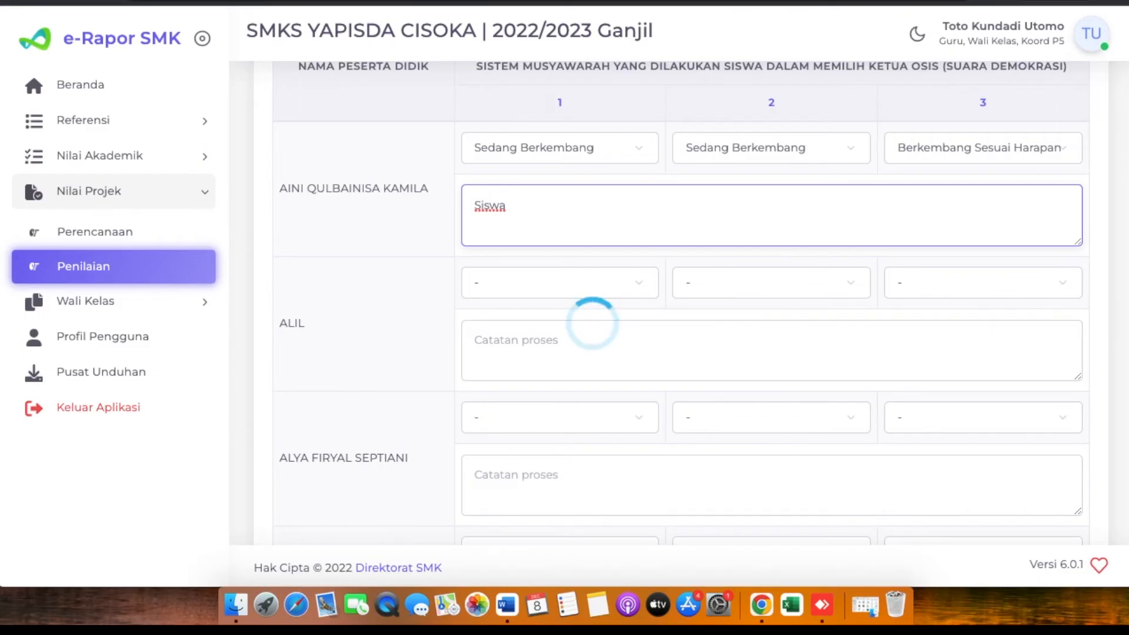
type(" telah mampu dan bere")
key("BackSpace")
type("kembang ")
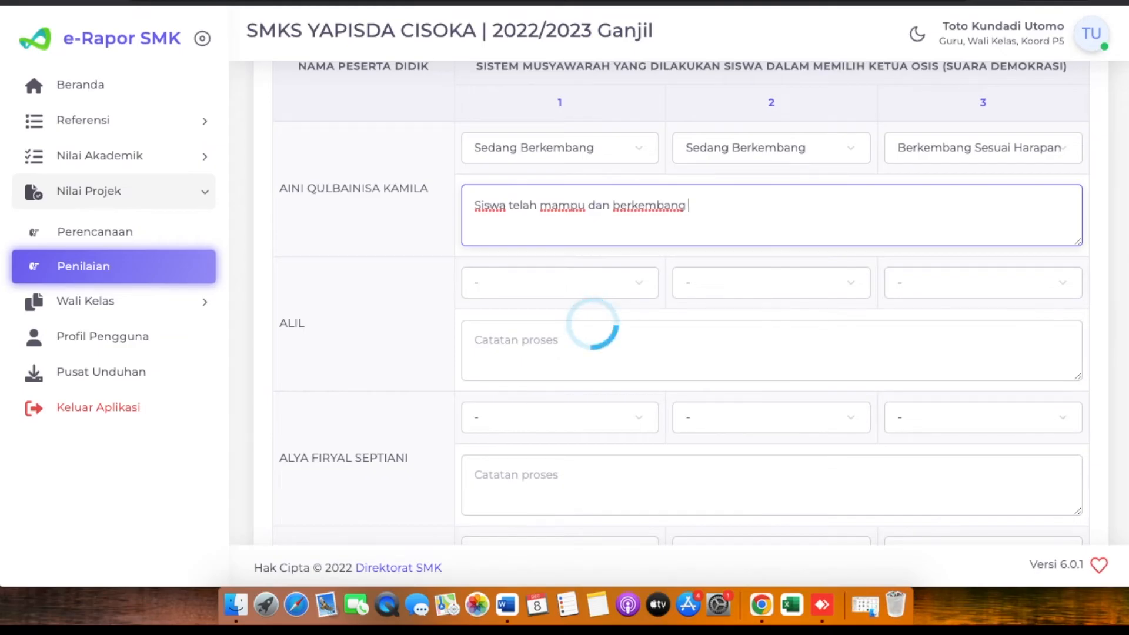
type("sesuai harapan dalam")
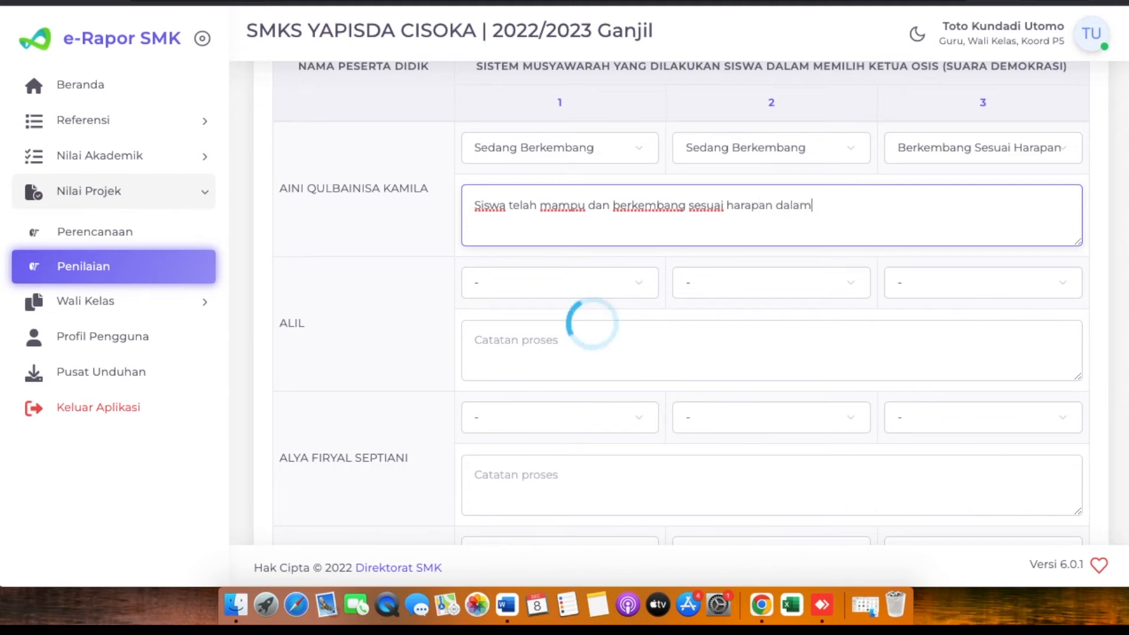
type(" dimensi bernalar kritis")
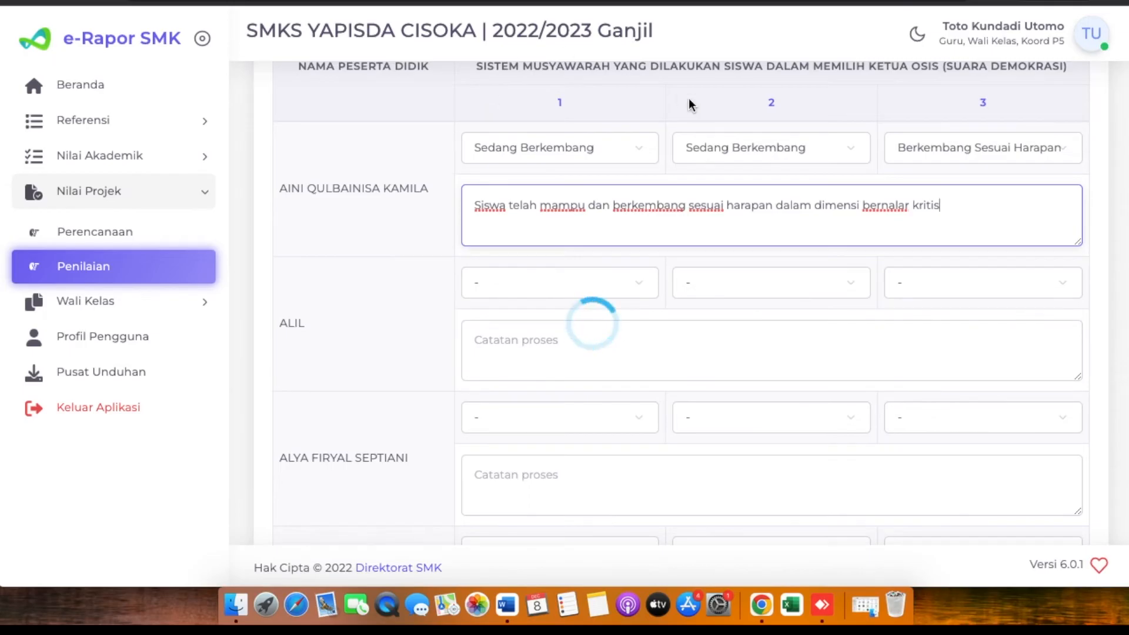
Step: Continue the first student's process note with ", bergotong royong, brkebinekaan global, tetapi perlu bimbingan dalam hal pengambilan keputusan"
mouse_move(774, 104)
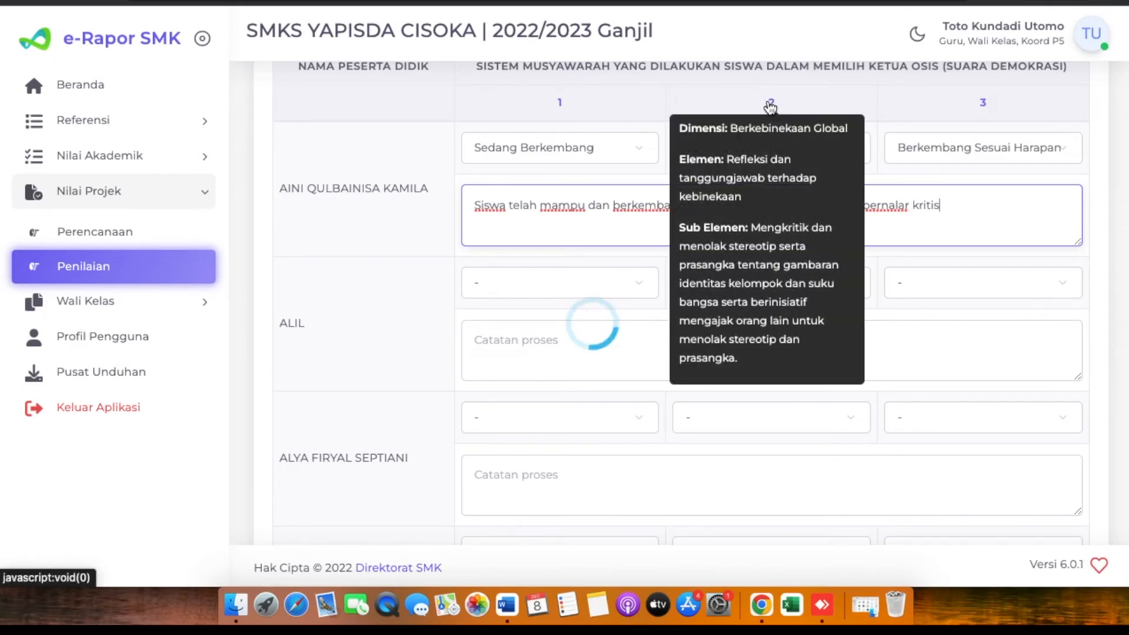
mouse_move(561, 107)
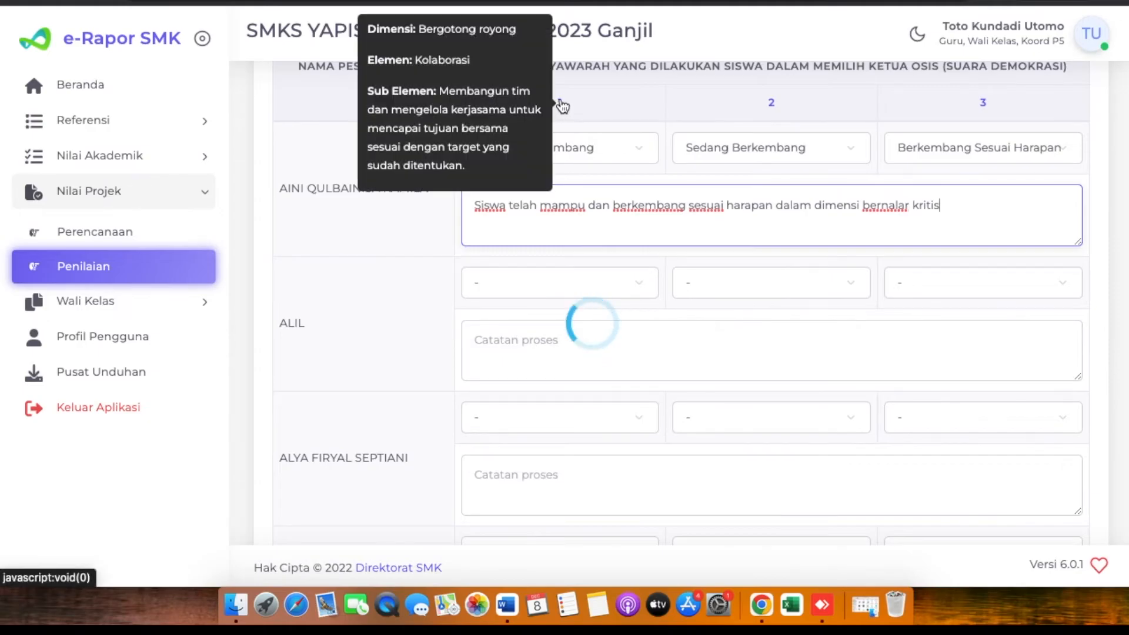
type(", ")
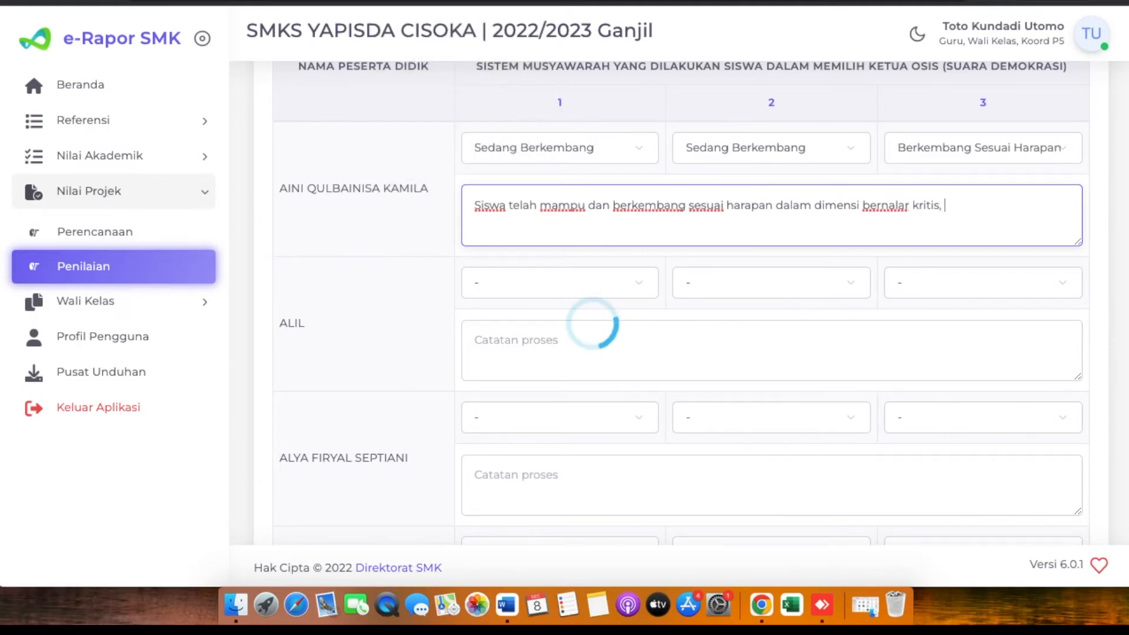
type("bergoto")
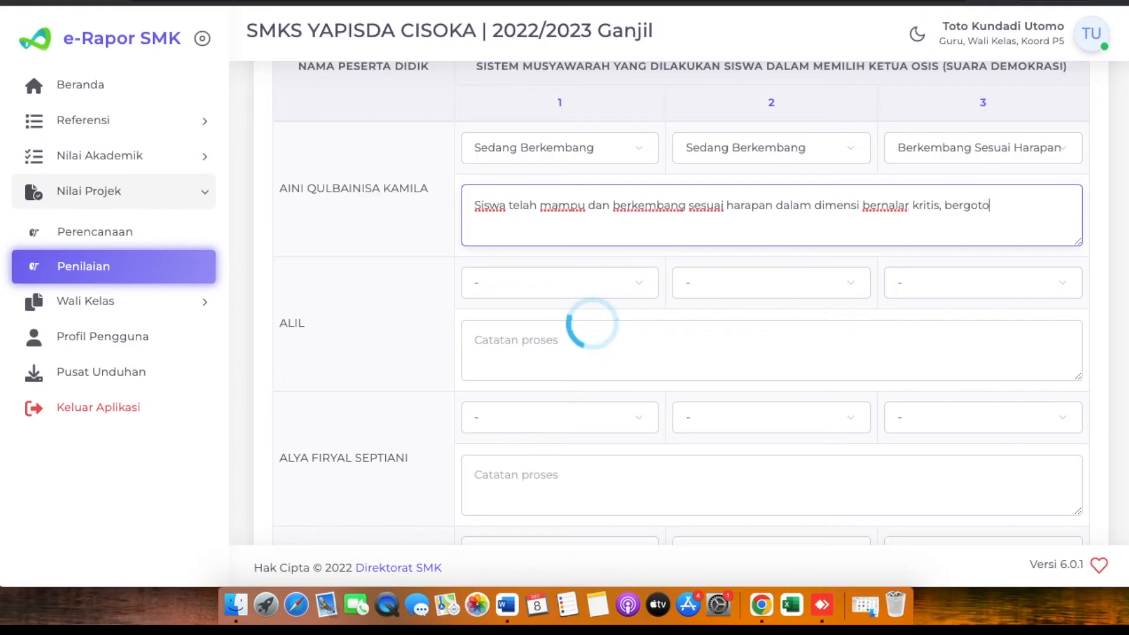
type("ng royong")
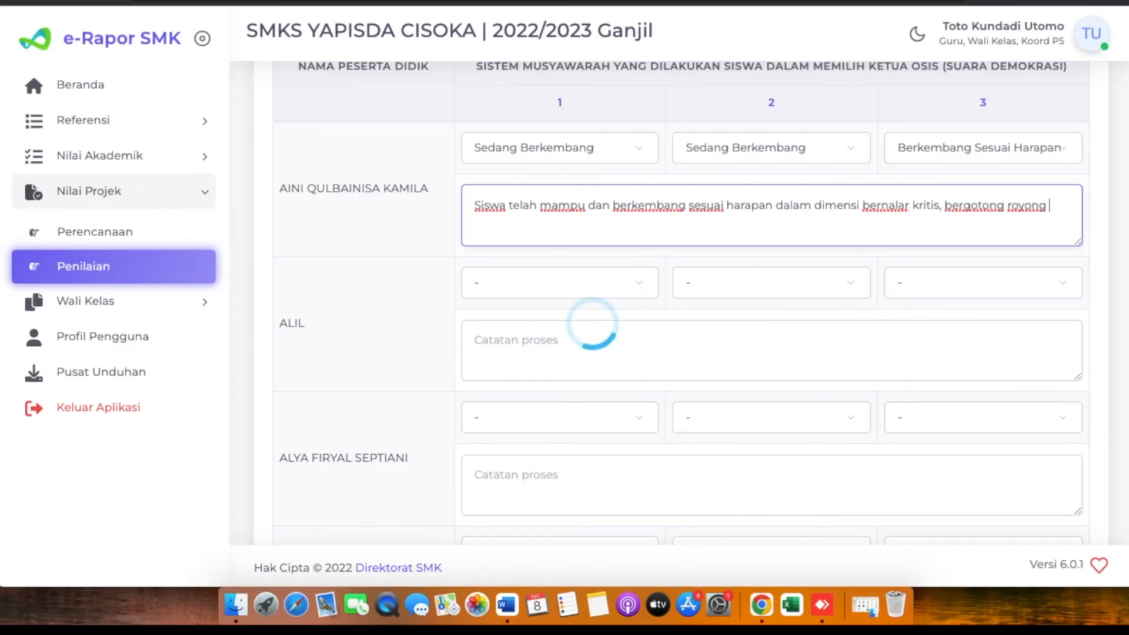
mouse_move(985, 104)
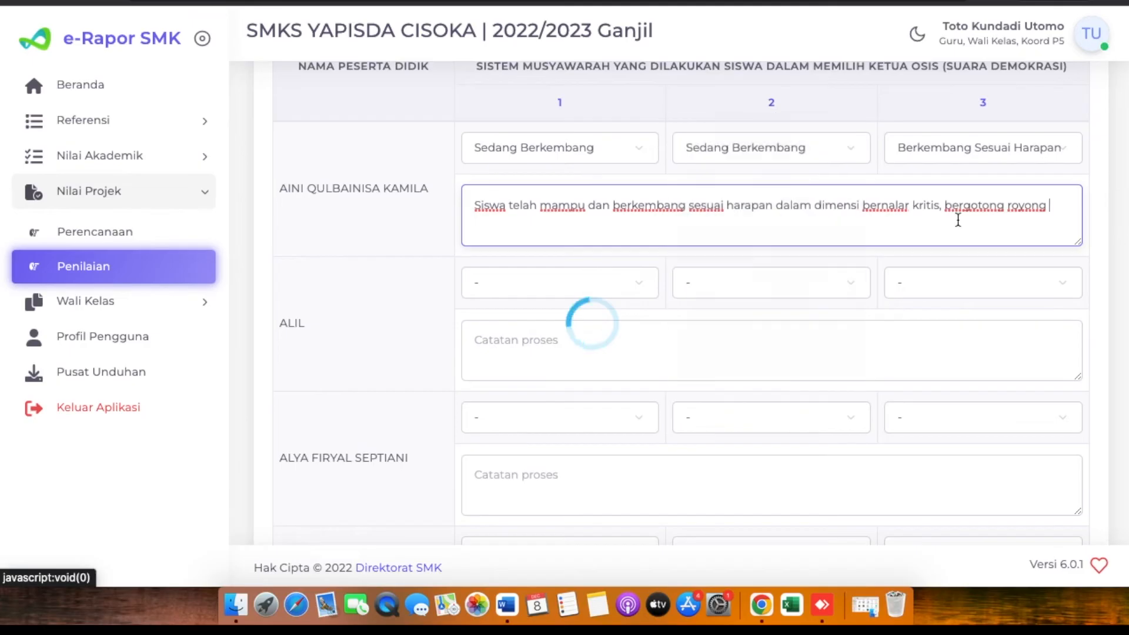
key("BackSpace")
type(", brkebinekaan global")
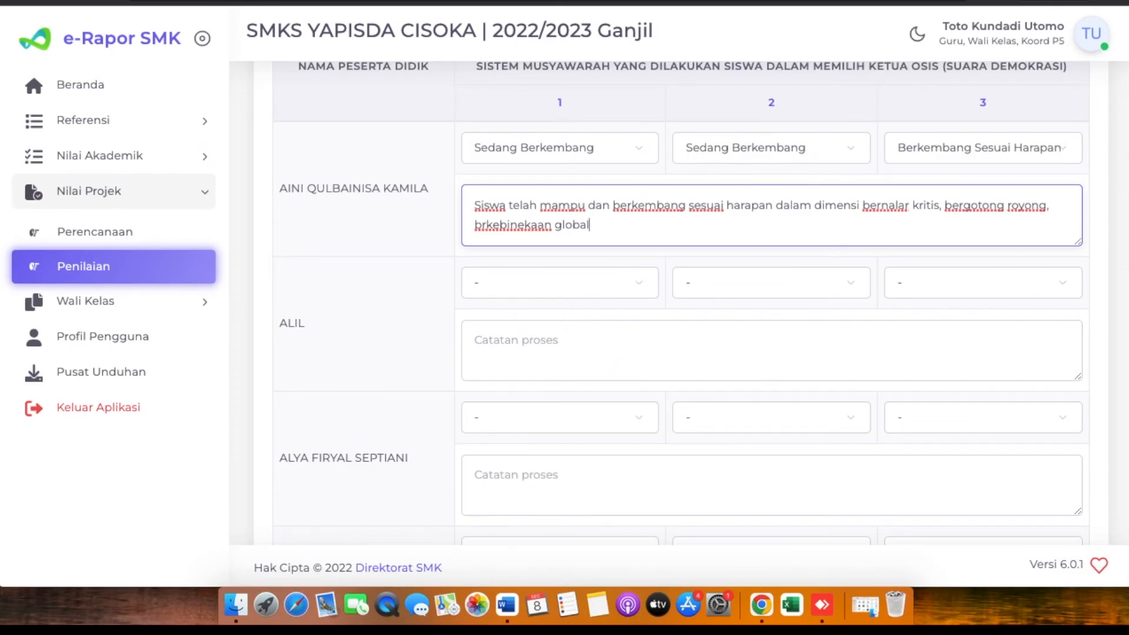
type(", tetapi perlu bimbingan dalam")
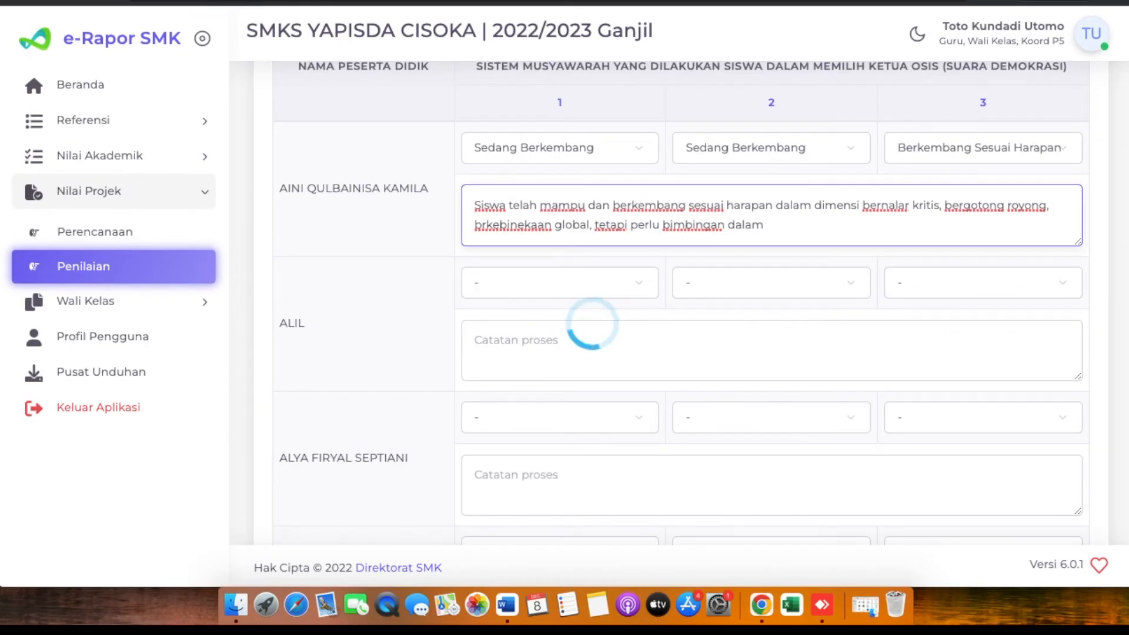
type("hal pengambilan keputusan")
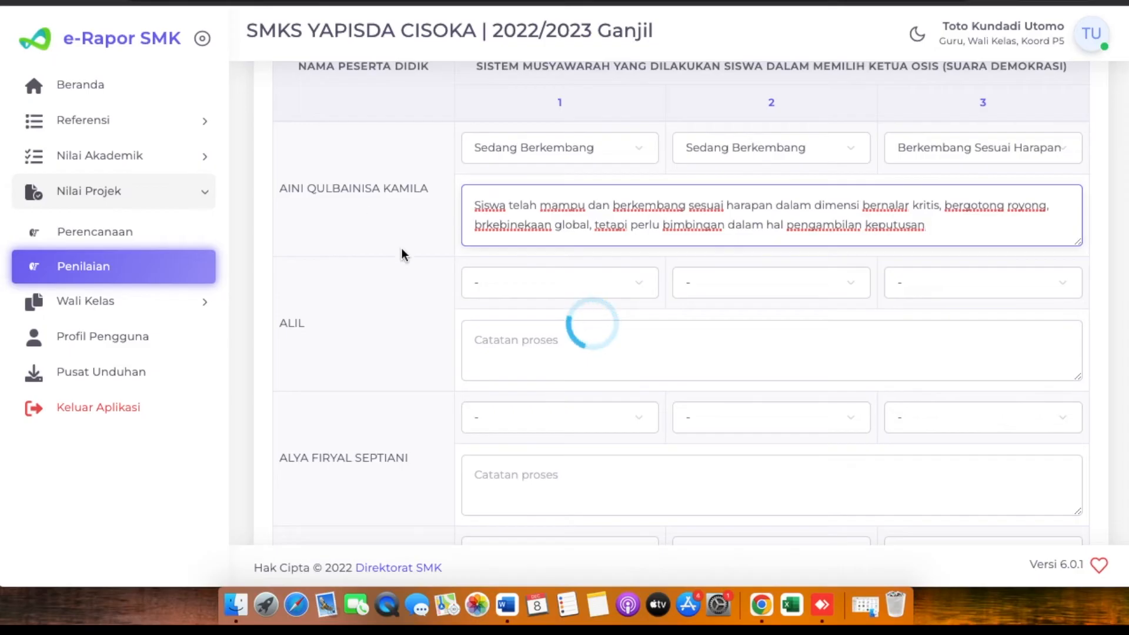
Step: Rate the second listed student Mulai Berkembang for sub-element 1 and Sedang Berkembang for sub-elements 2 and 3
left_click(637, 285)
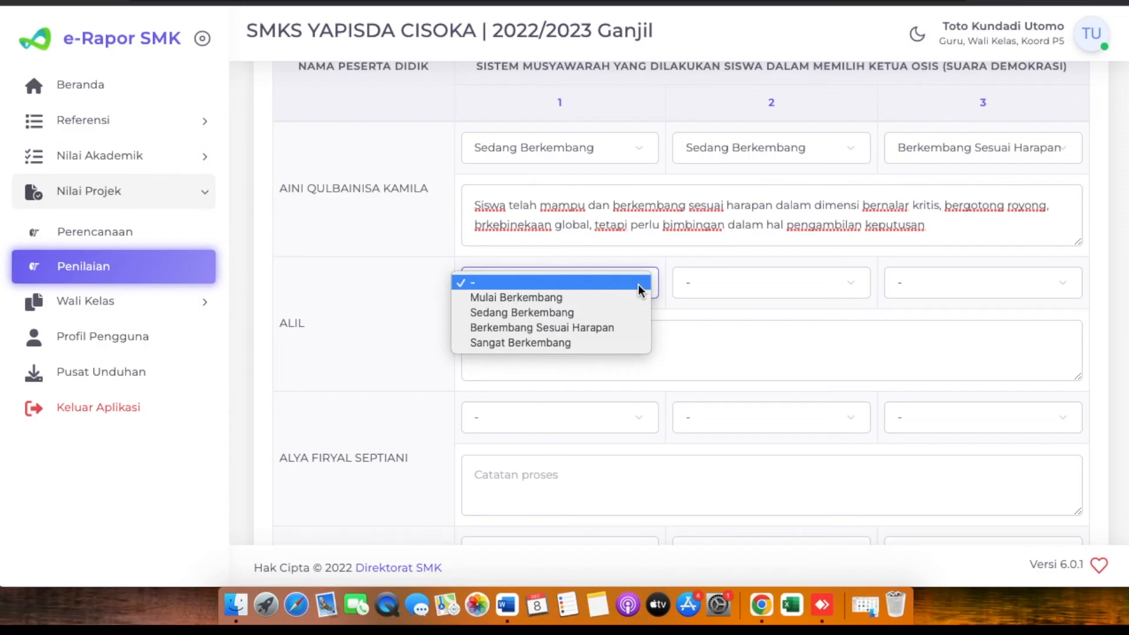
left_click(548, 296)
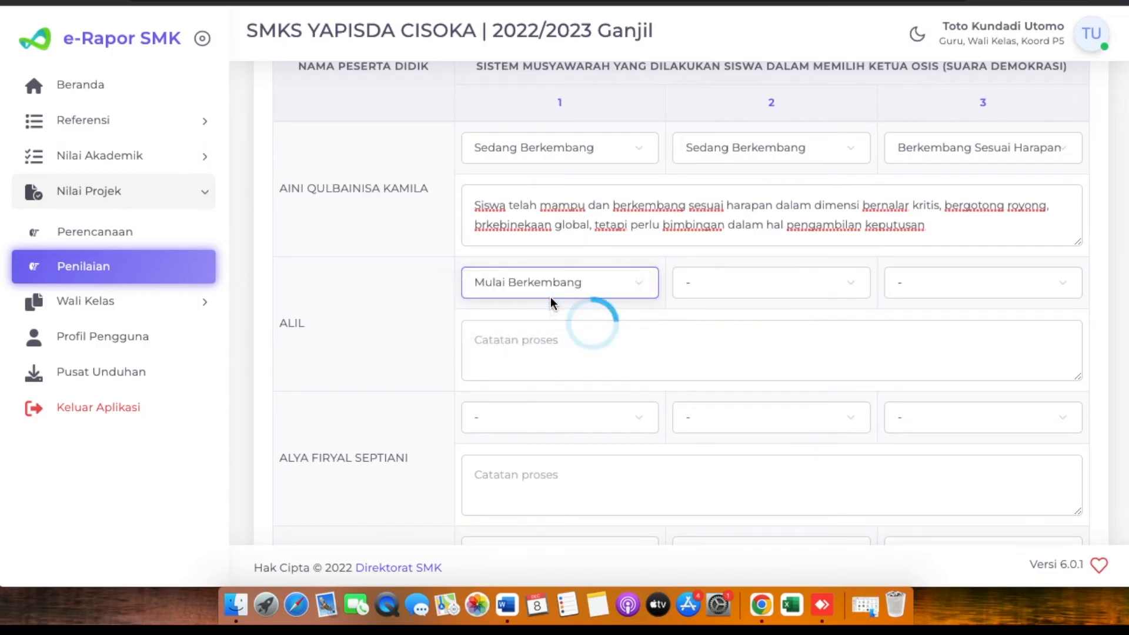
left_click(854, 288)
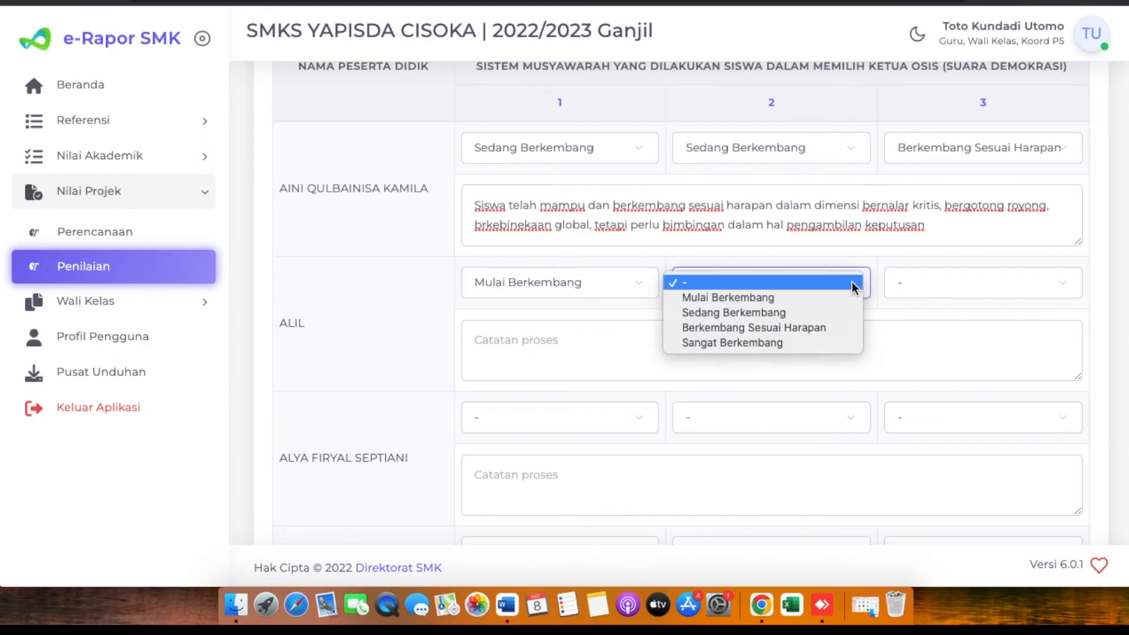
left_click(771, 106)
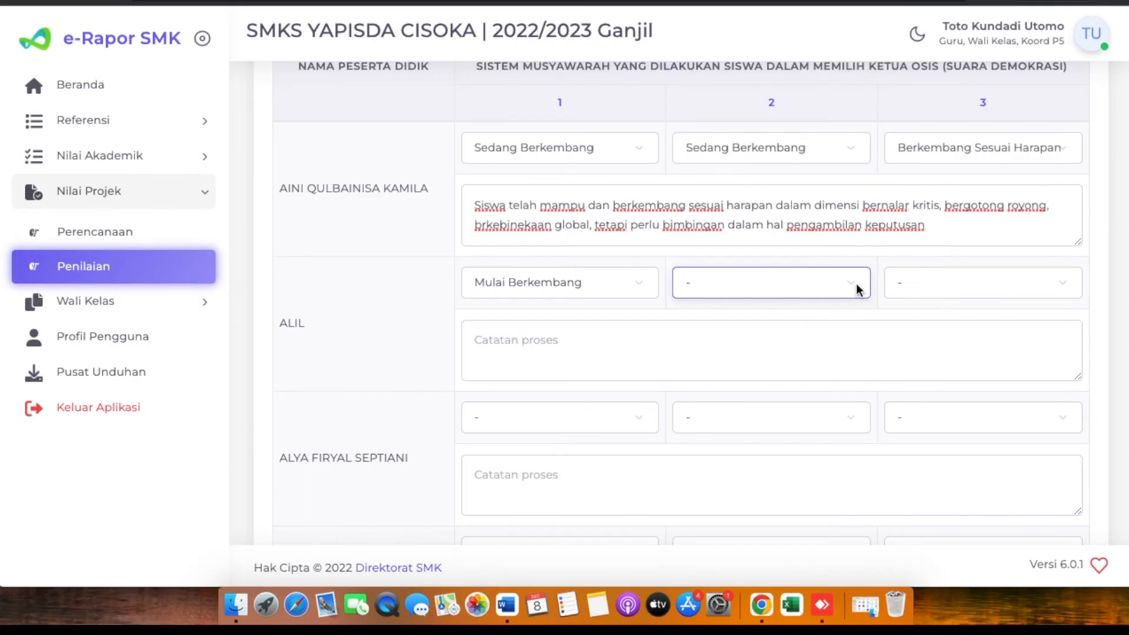
left_click(853, 283)
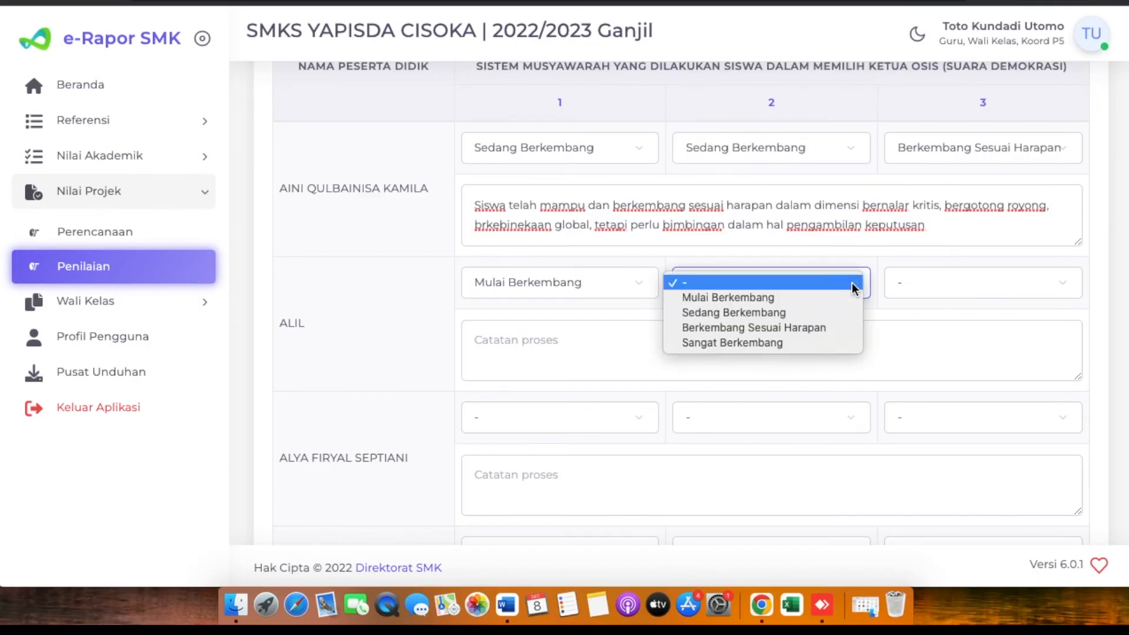
left_click(750, 309)
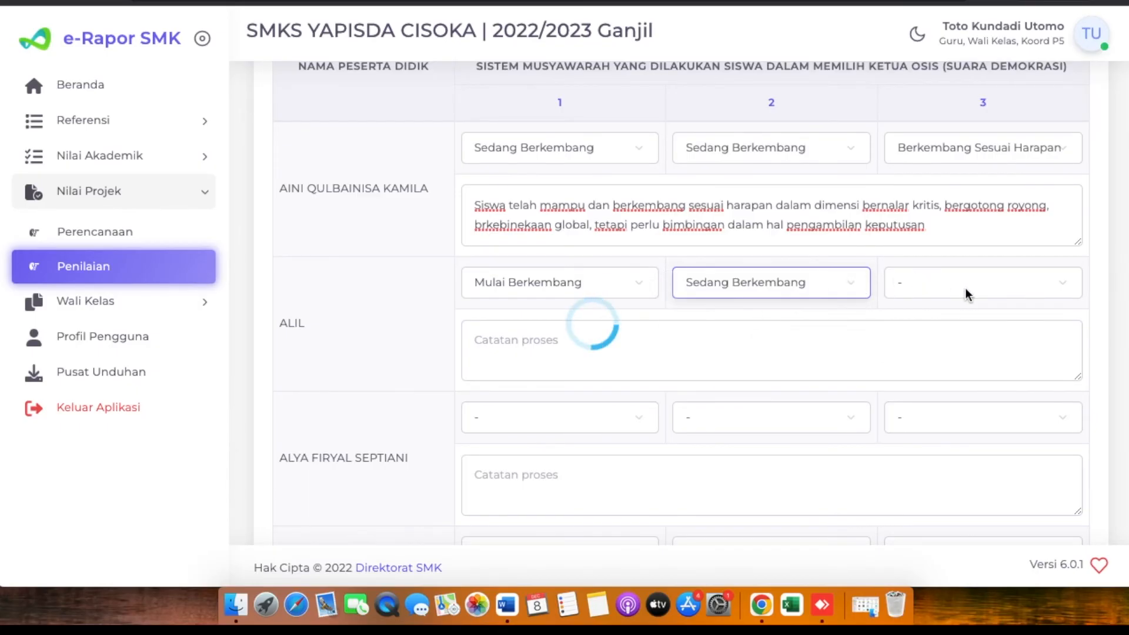
left_click(1069, 284)
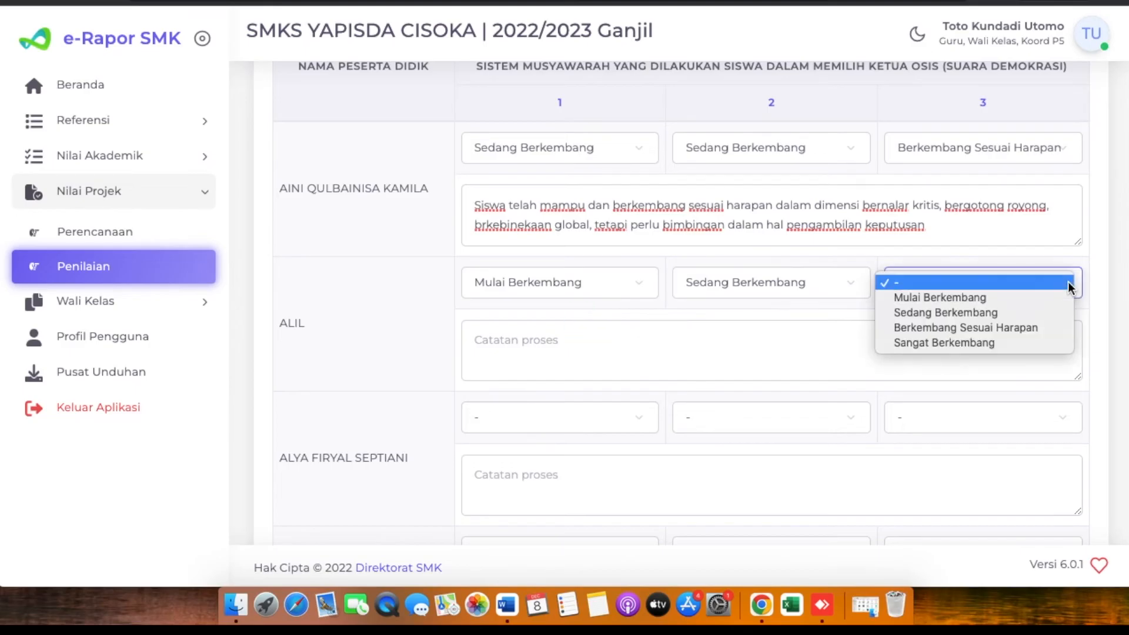
left_click(961, 313)
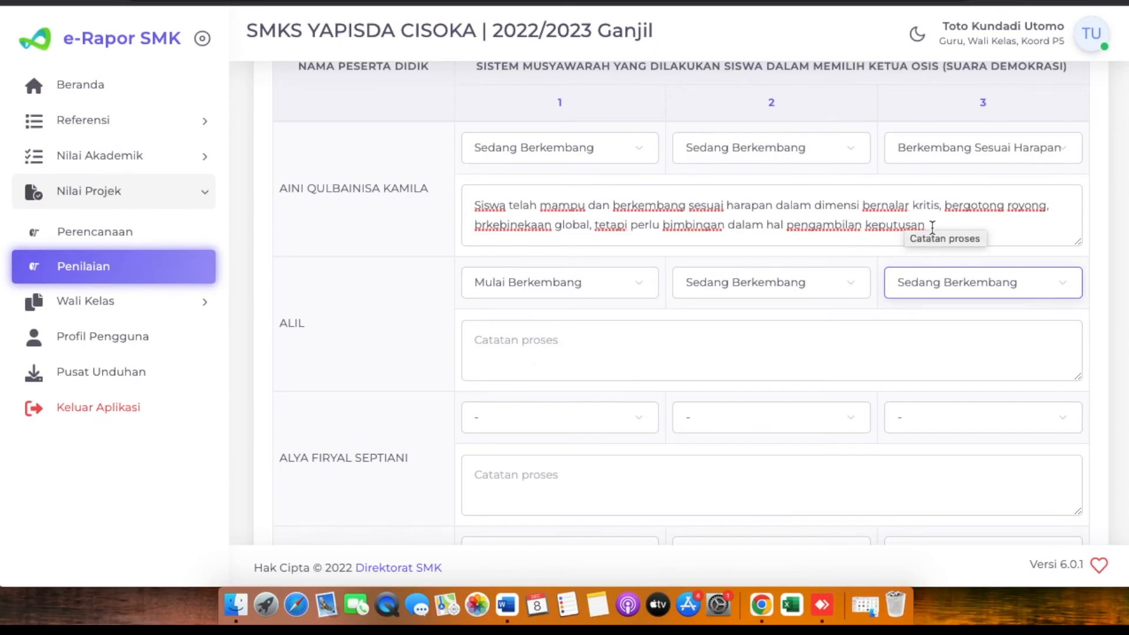
Step: Copy the first listed student's full process note into the second listed student's process note
left_click(655, 342)
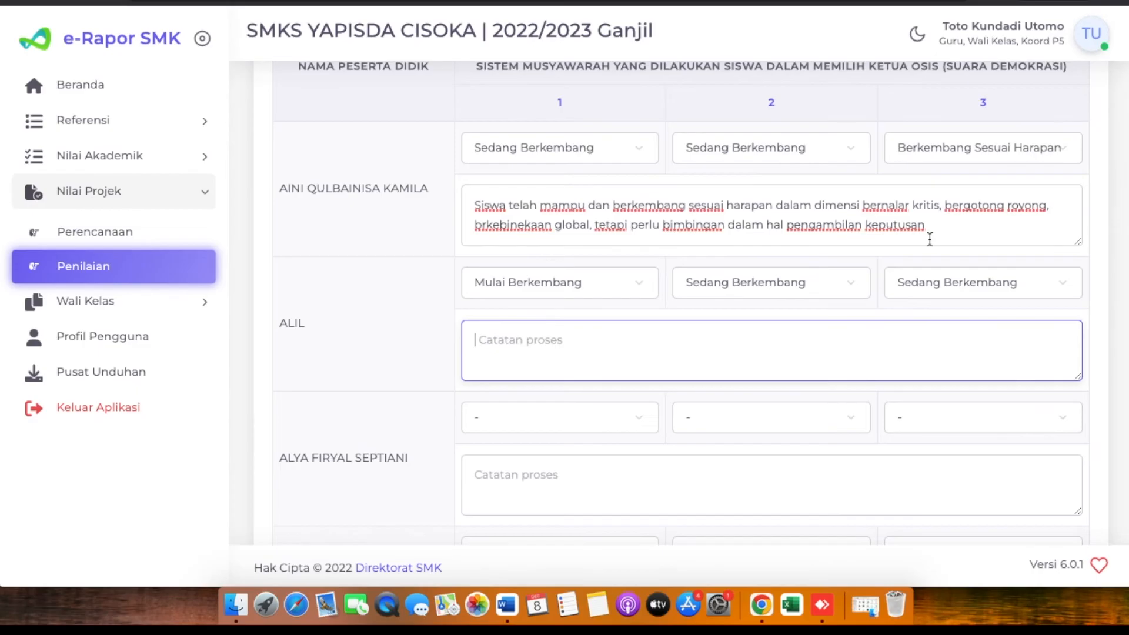
left_click_drag(934, 227, 436, 146)
key("super+c")
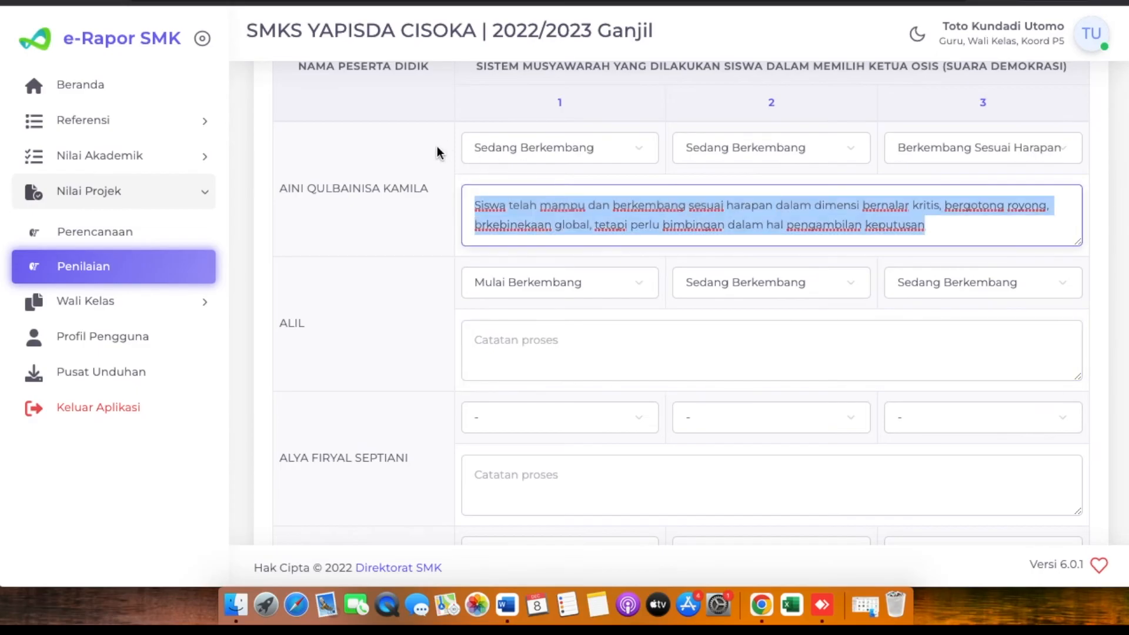
left_click(496, 334)
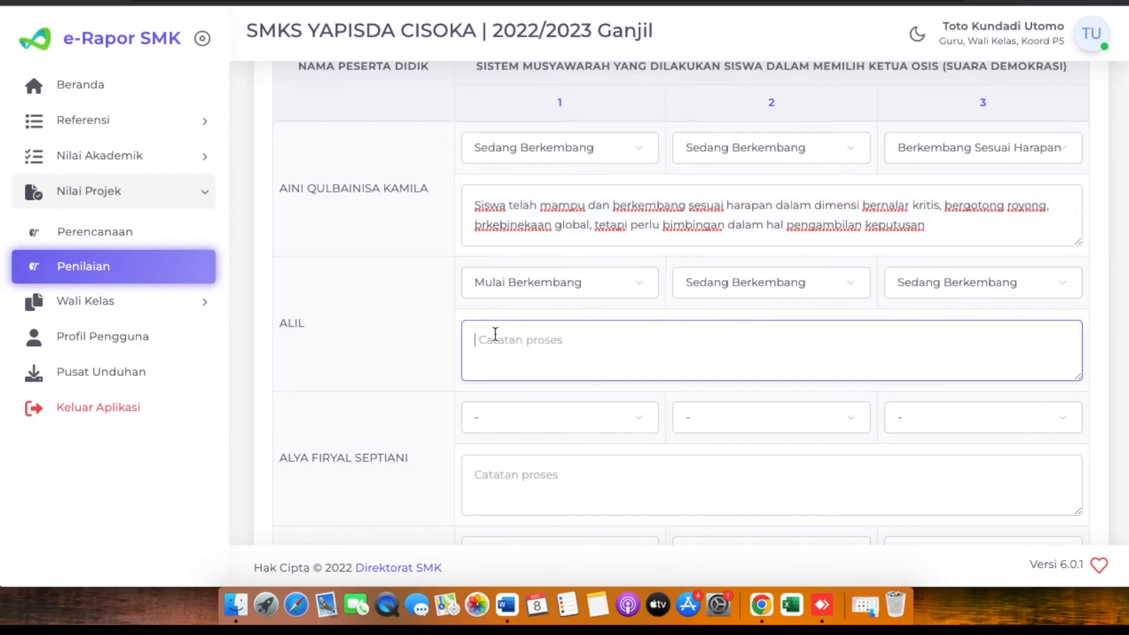
key("super+v")
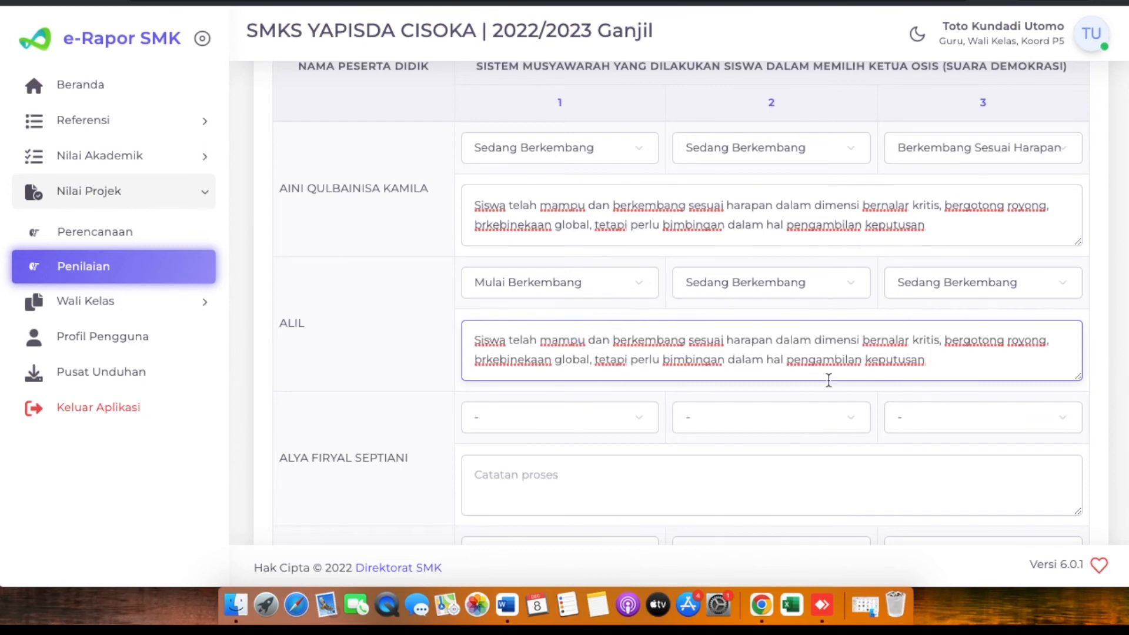
Step: Save the entered P5 project ratings and process notes for the class
scroll(689, 347, "up", 3)
scroll(688, 347, "down", 10)
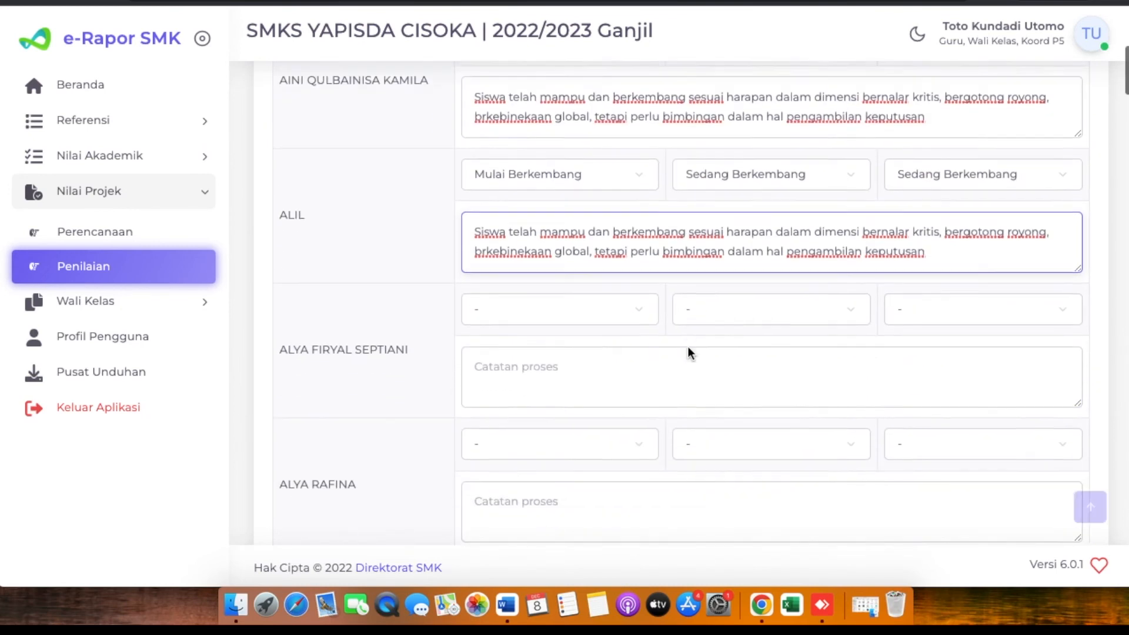
scroll(688, 347, "down", 20)
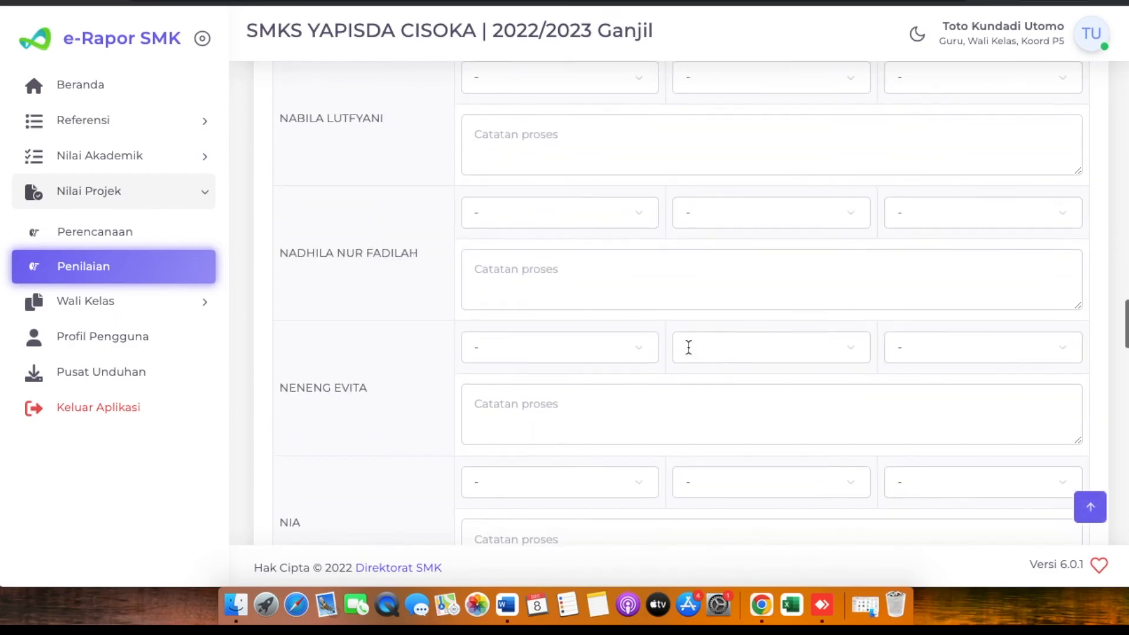
scroll(688, 347, "down", 15)
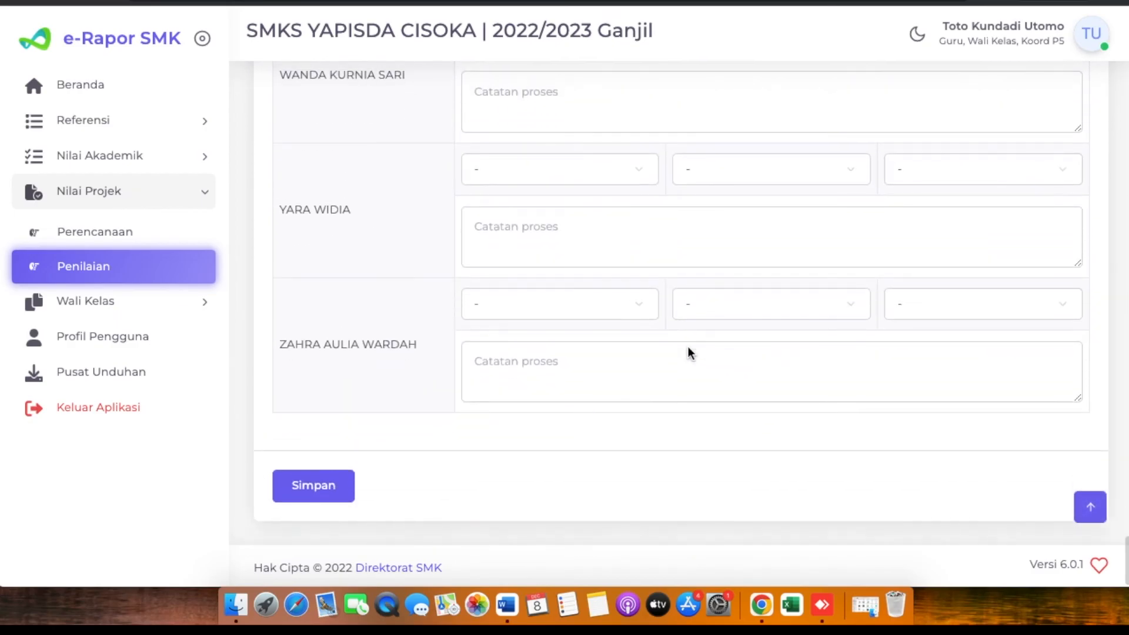
left_click(329, 492)
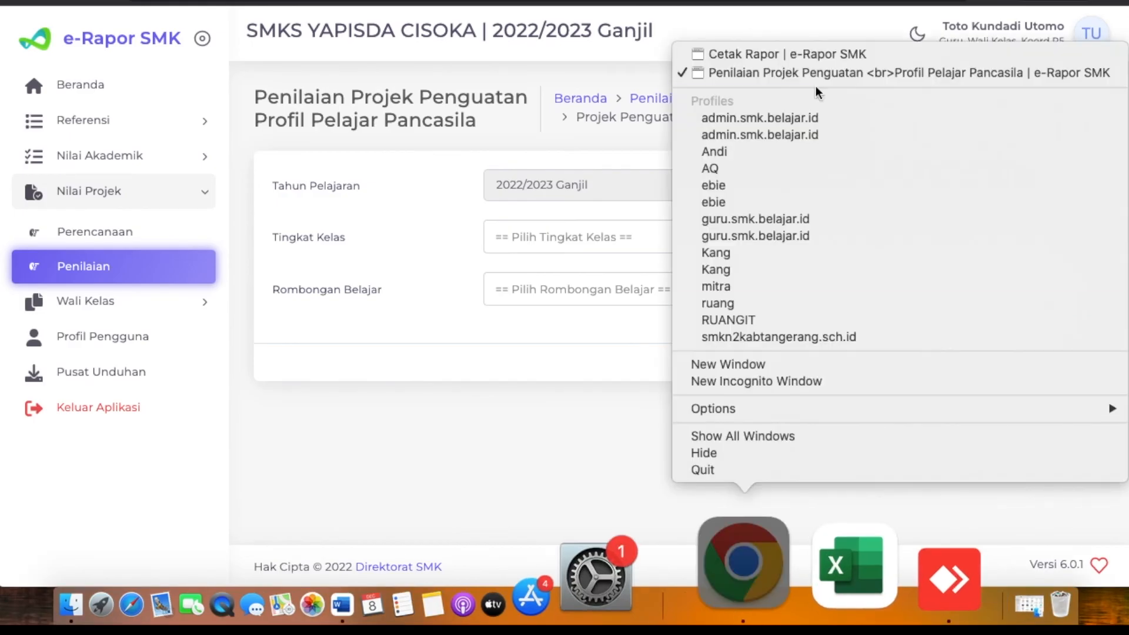
Step: Switch to the homeroom teacher's Cetak Rapor window and open the first listed student's Rapor Projek Penguatan Profil Pelajar Pancasila
left_click(817, 55)
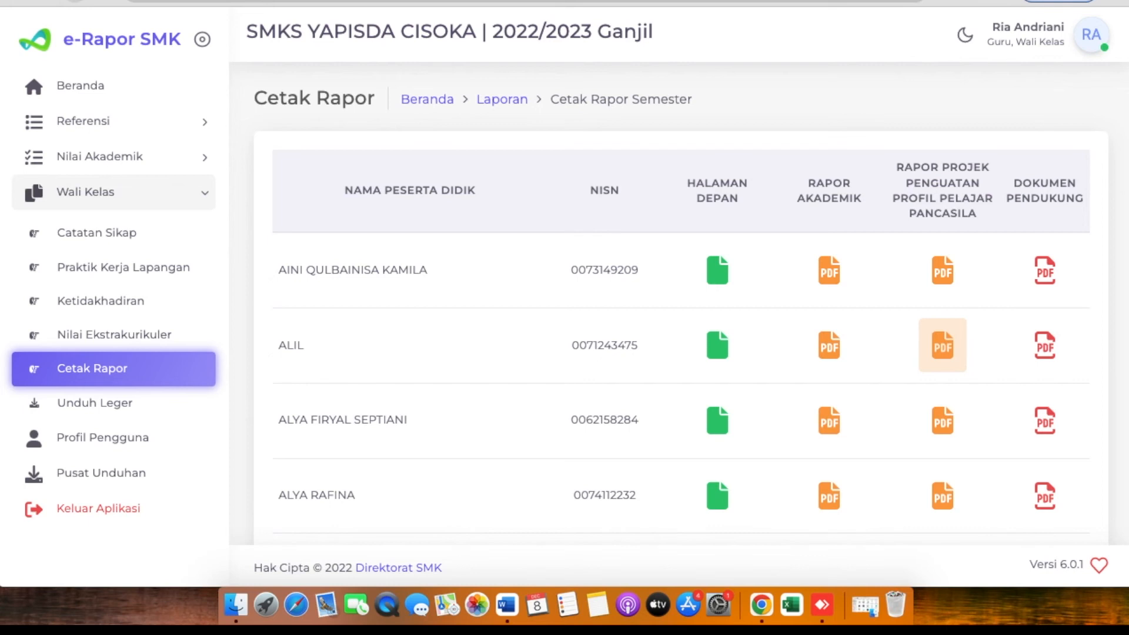
left_click(143, 182)
left_click(150, 192)
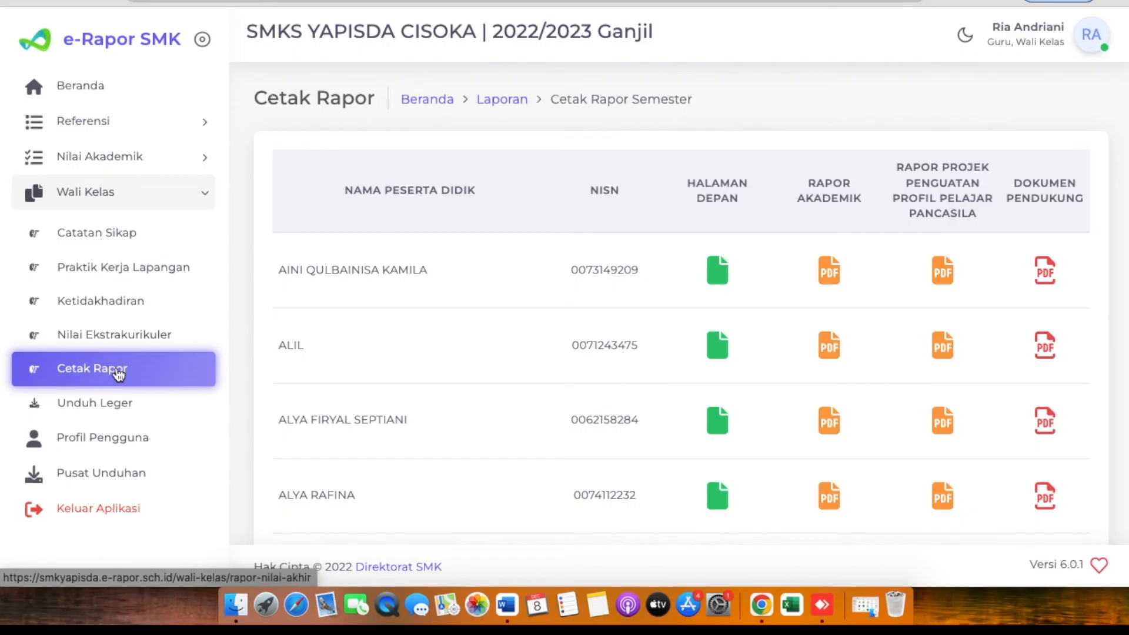
left_click(118, 373)
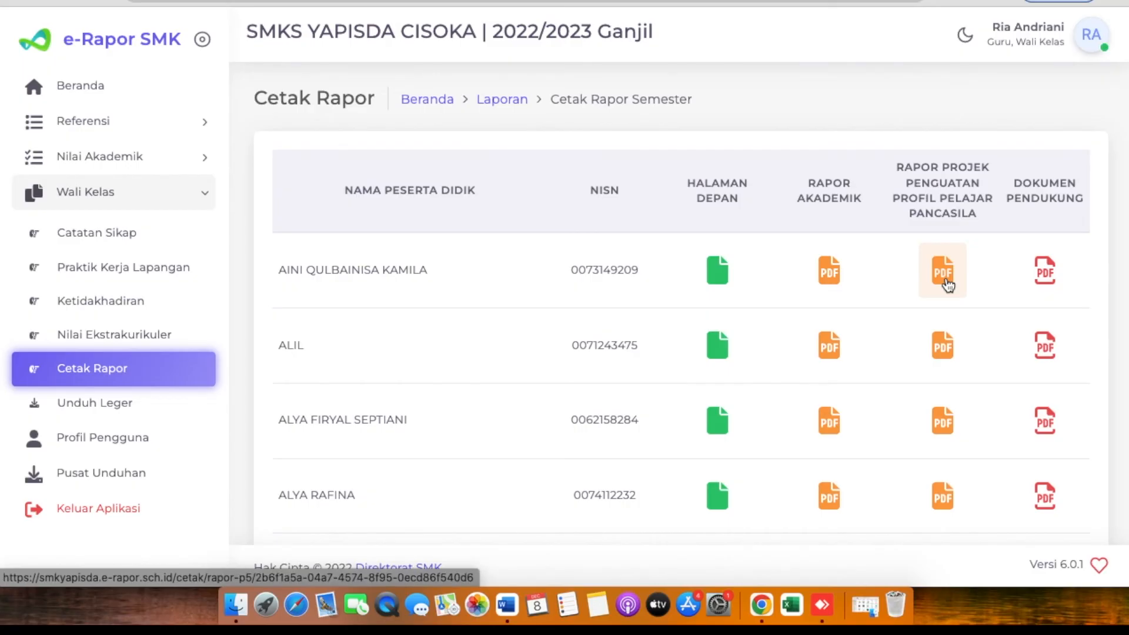
left_click(945, 277)
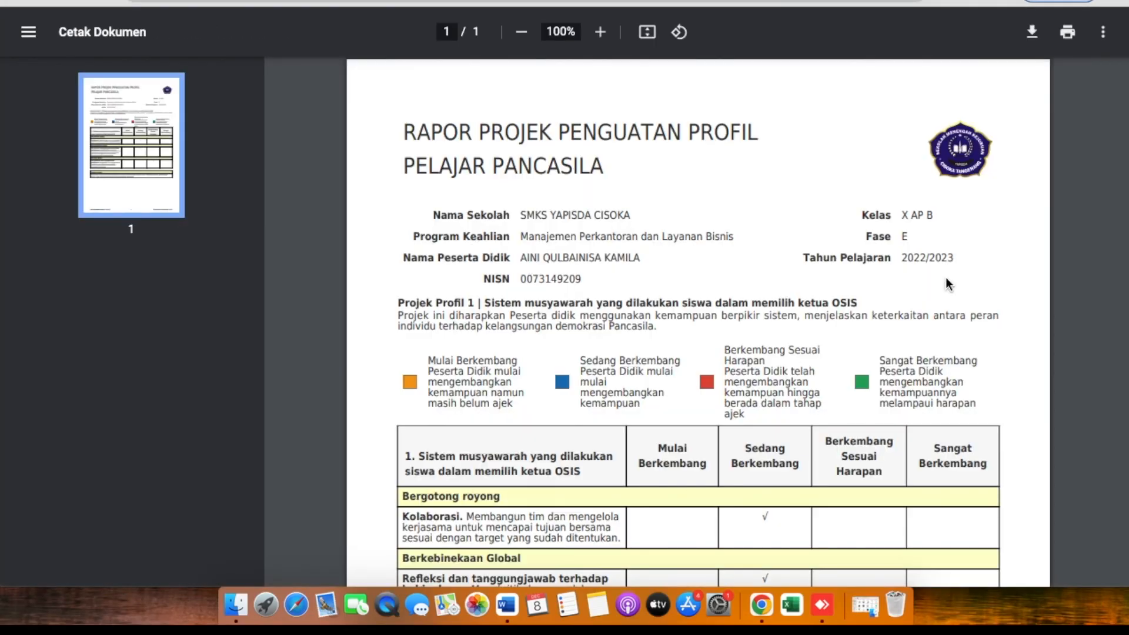
Step: Examine the first student's project report, including the project description, rating legend, sub-element ratings and Catatan Proses
scroll(947, 284, "down", 10)
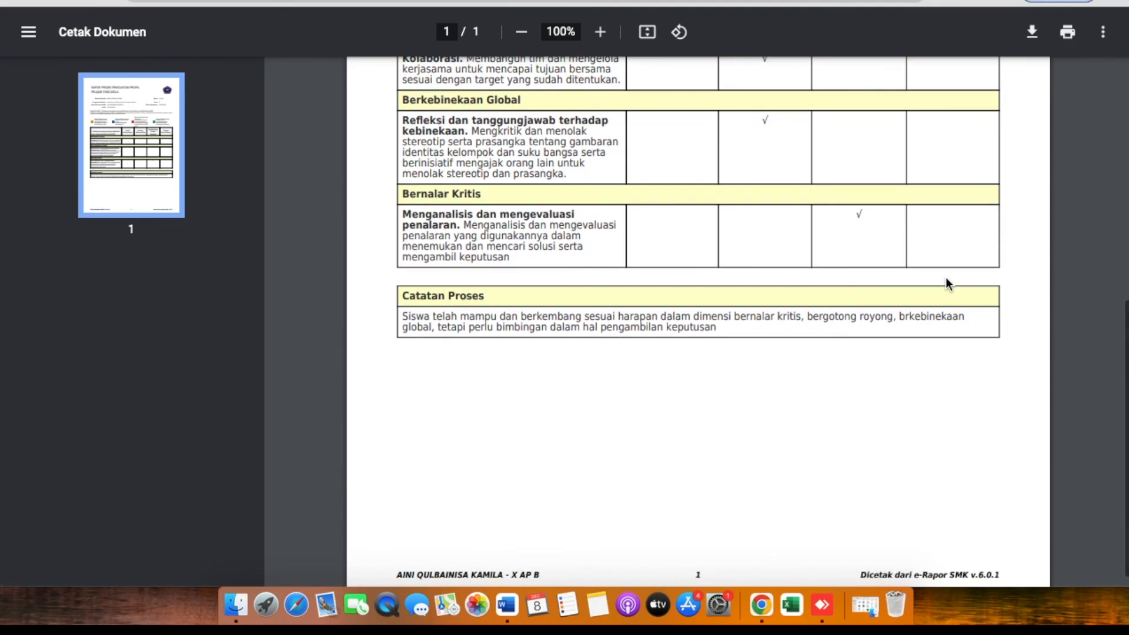
scroll(946, 278, "up", 10)
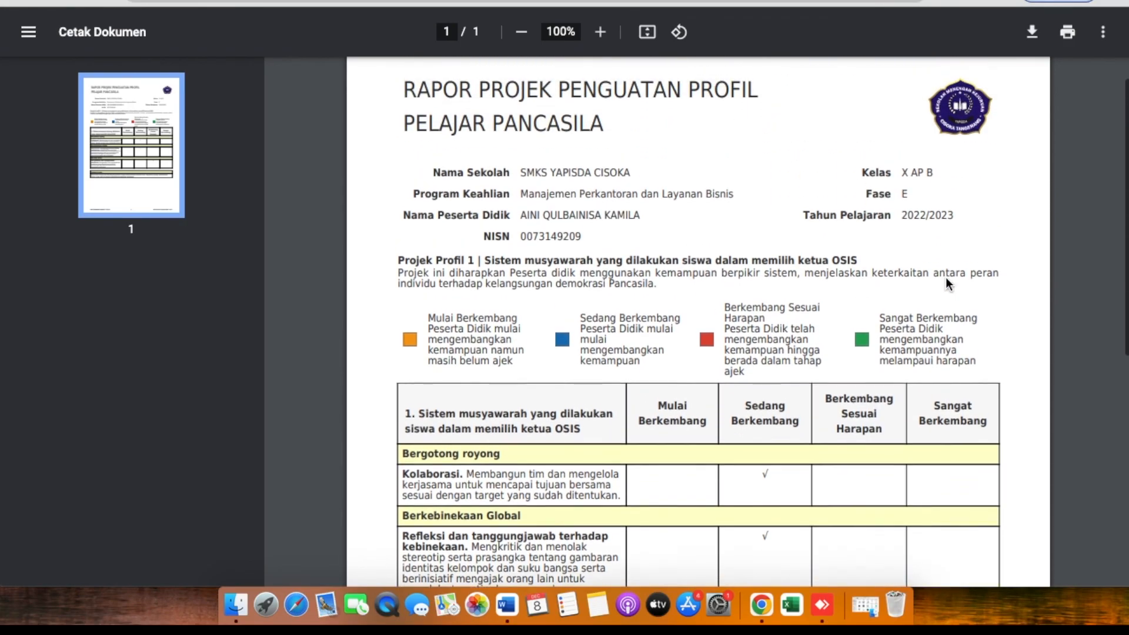
scroll(434, 219, "down", 5)
scroll(434, 219, "up", 5)
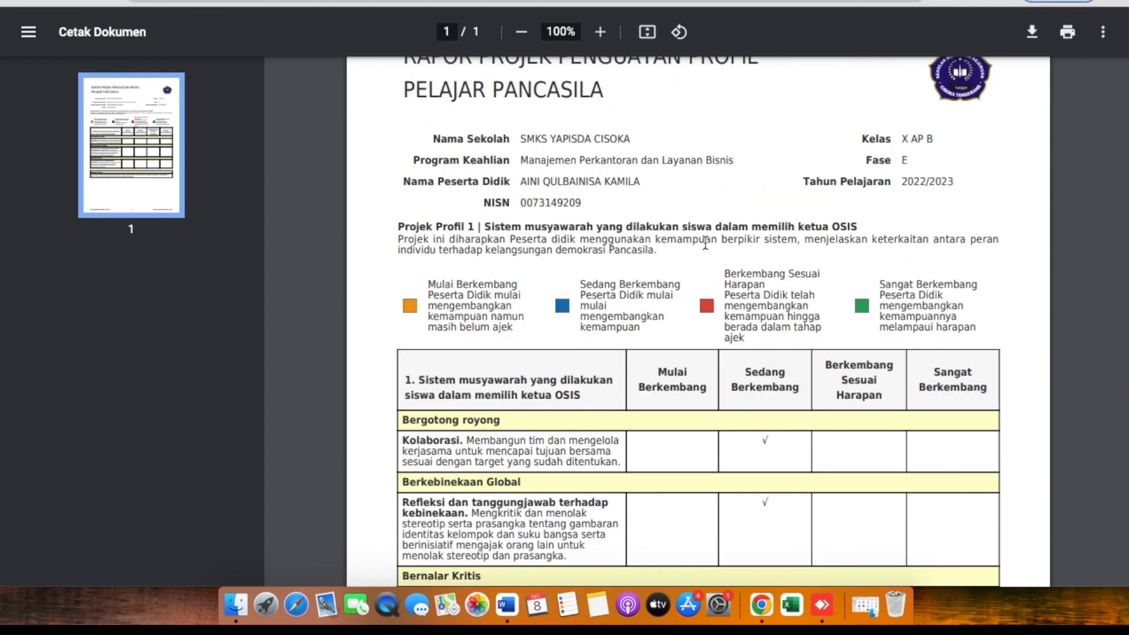
scroll(553, 263, "down", 1)
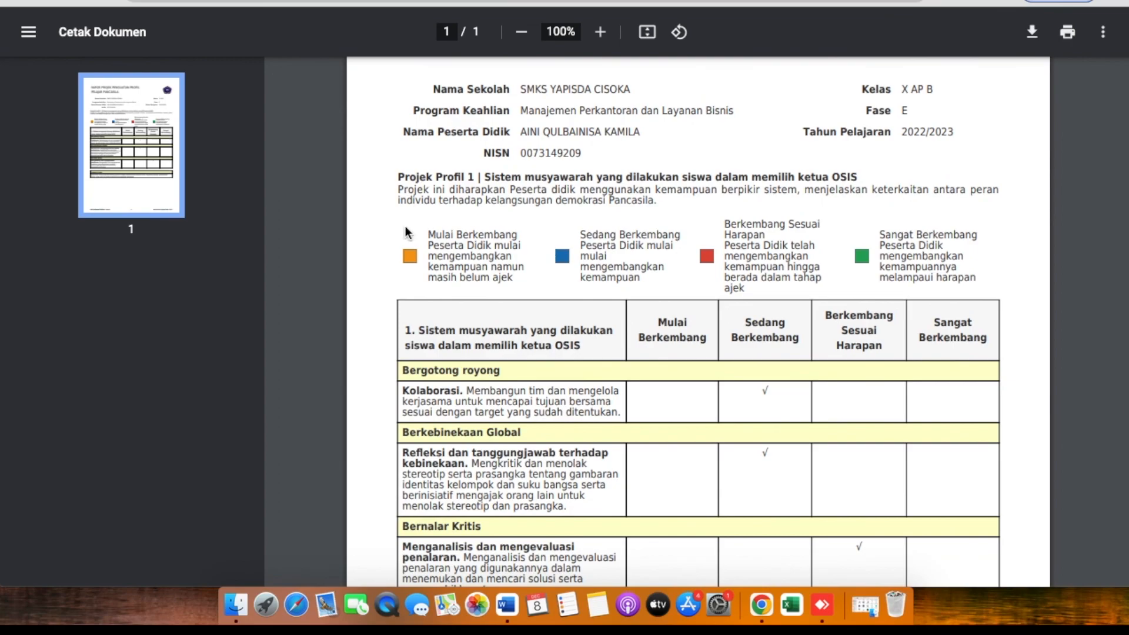
scroll(576, 210, "down", 3)
scroll(575, 210, "down", 2)
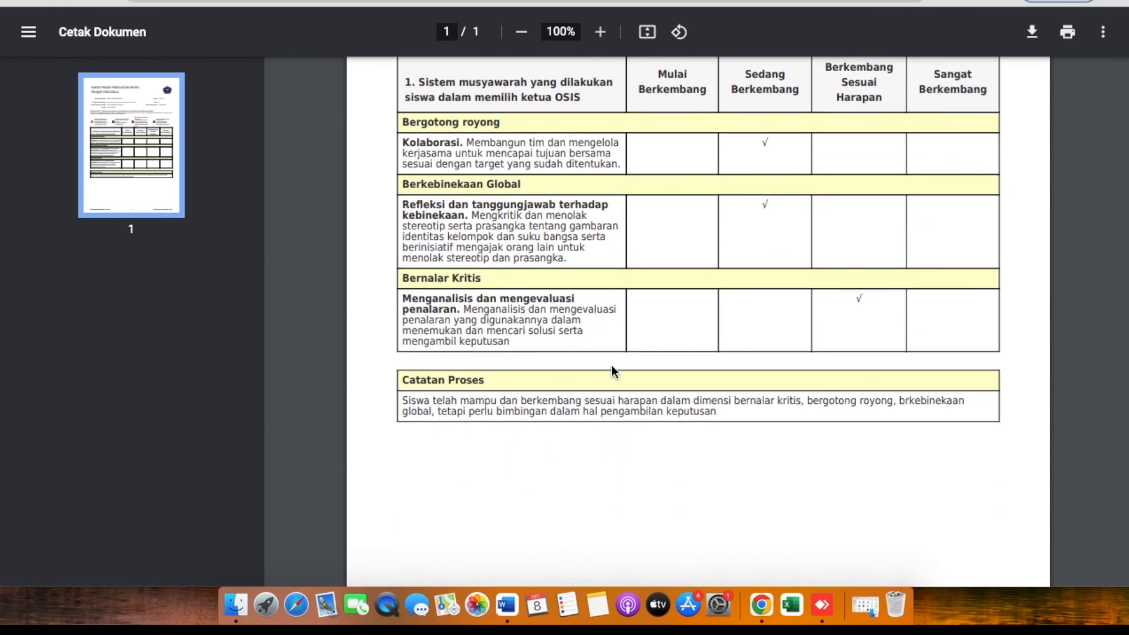
scroll(611, 365, "down", 2)
scroll(611, 369, "up", 5)
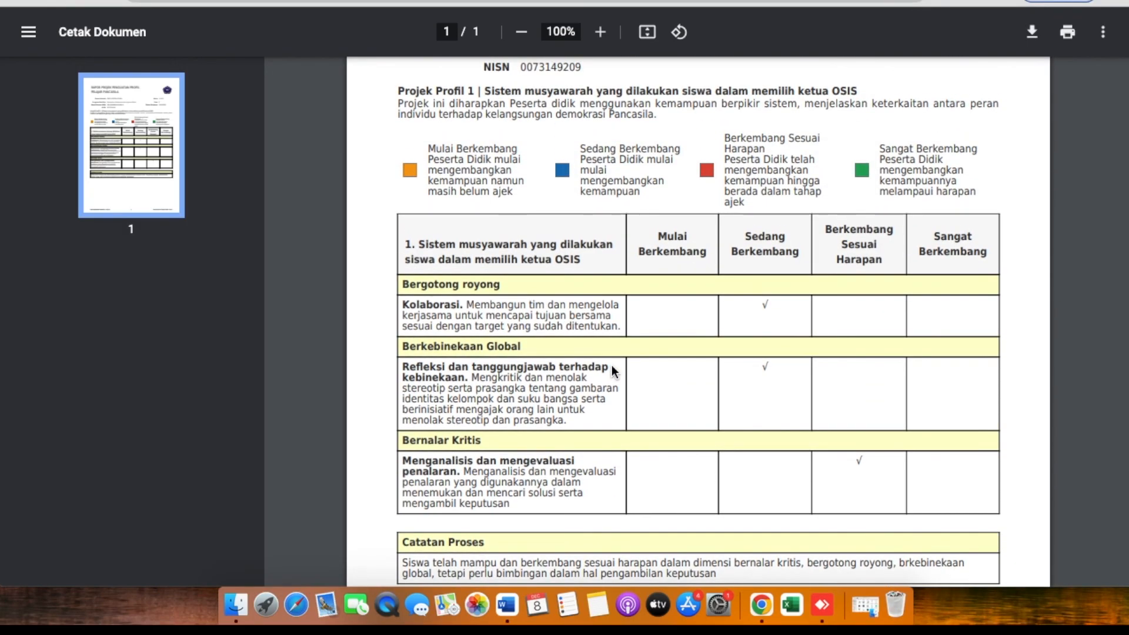
scroll(611, 365, "down", 5)
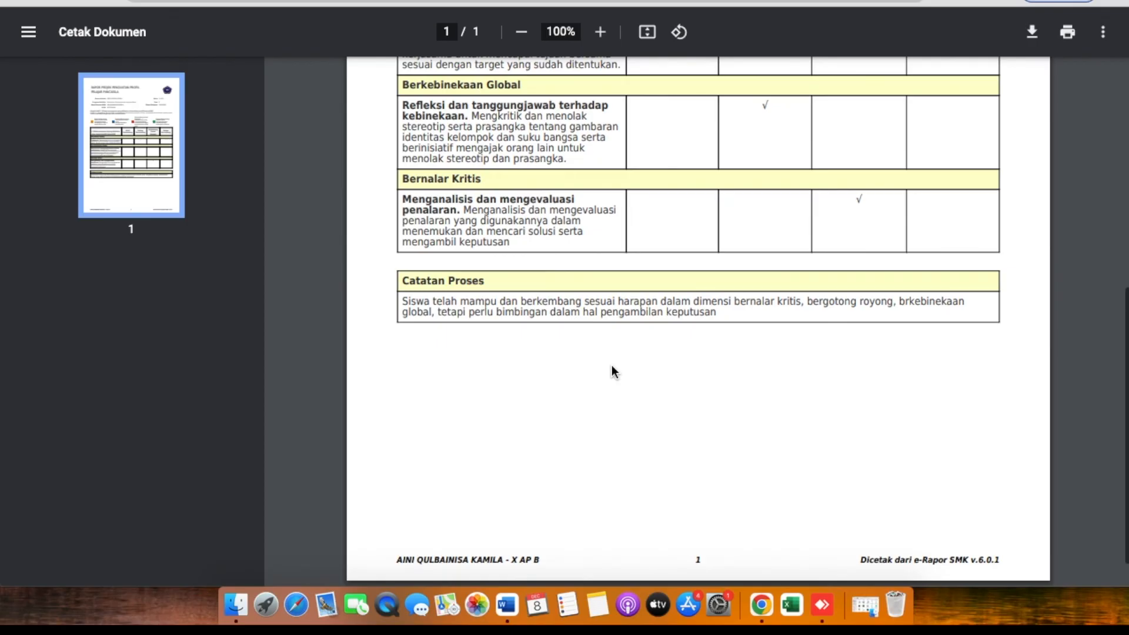
scroll(612, 371, "up", 9)
scroll(611, 371, "down", 3)
scroll(612, 365, "down", 3)
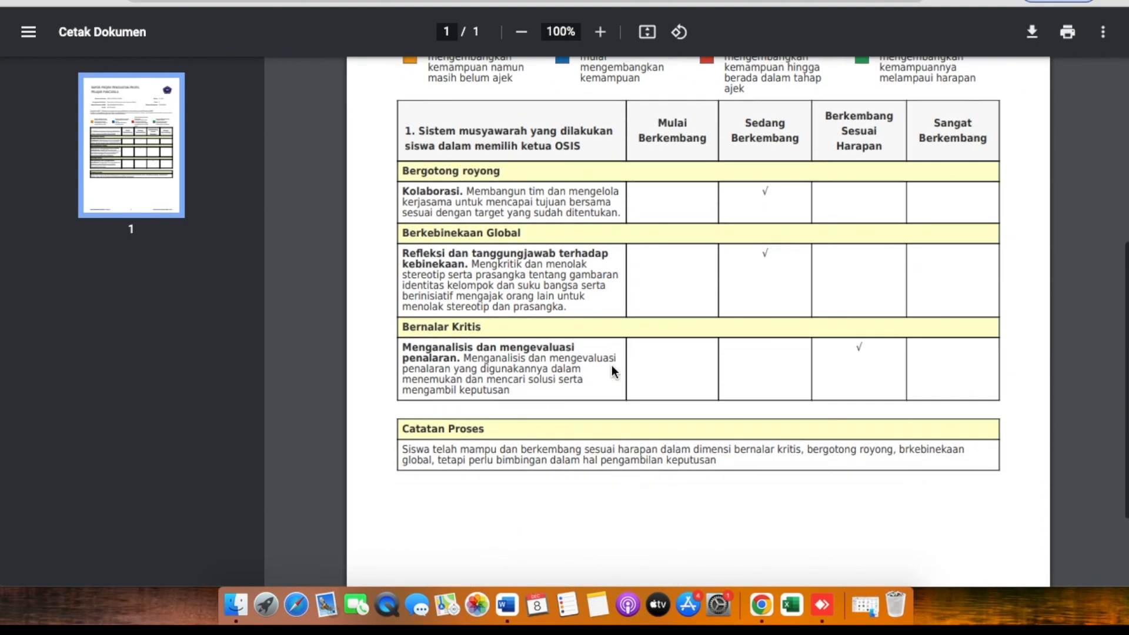
scroll(612, 365, "up", 3)
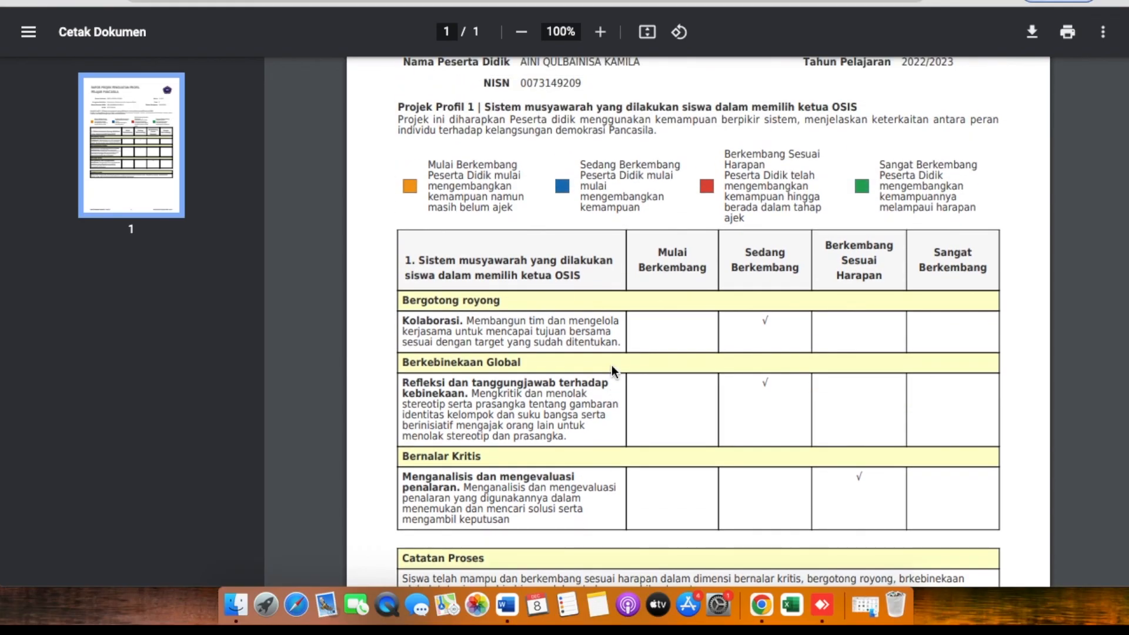
scroll(612, 365, "down", 3)
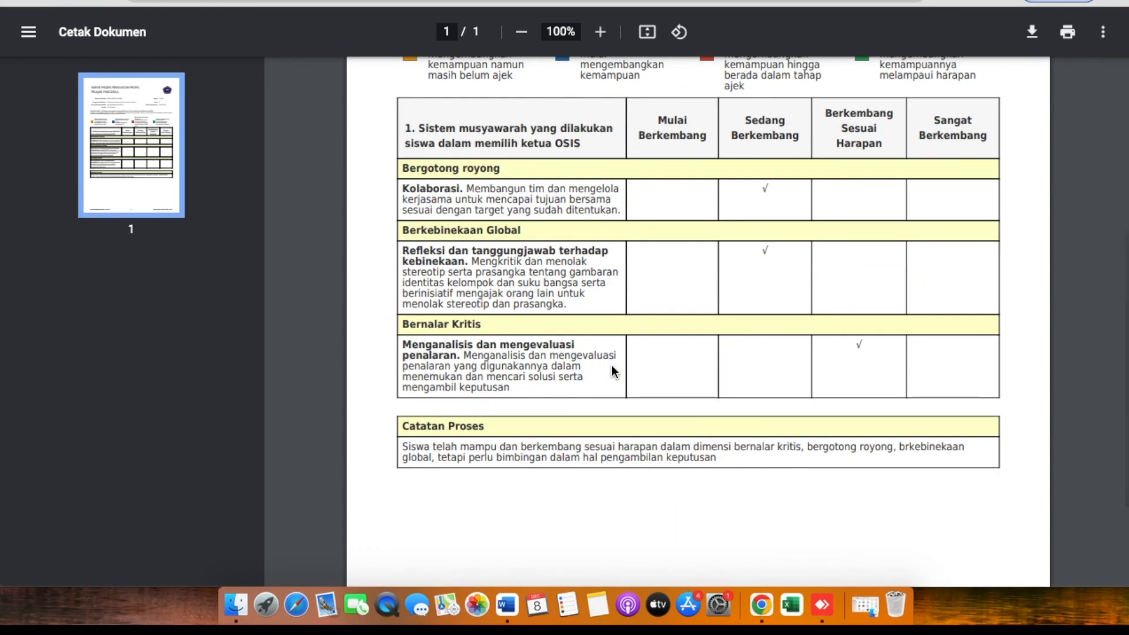
scroll(612, 365, "down", 3)
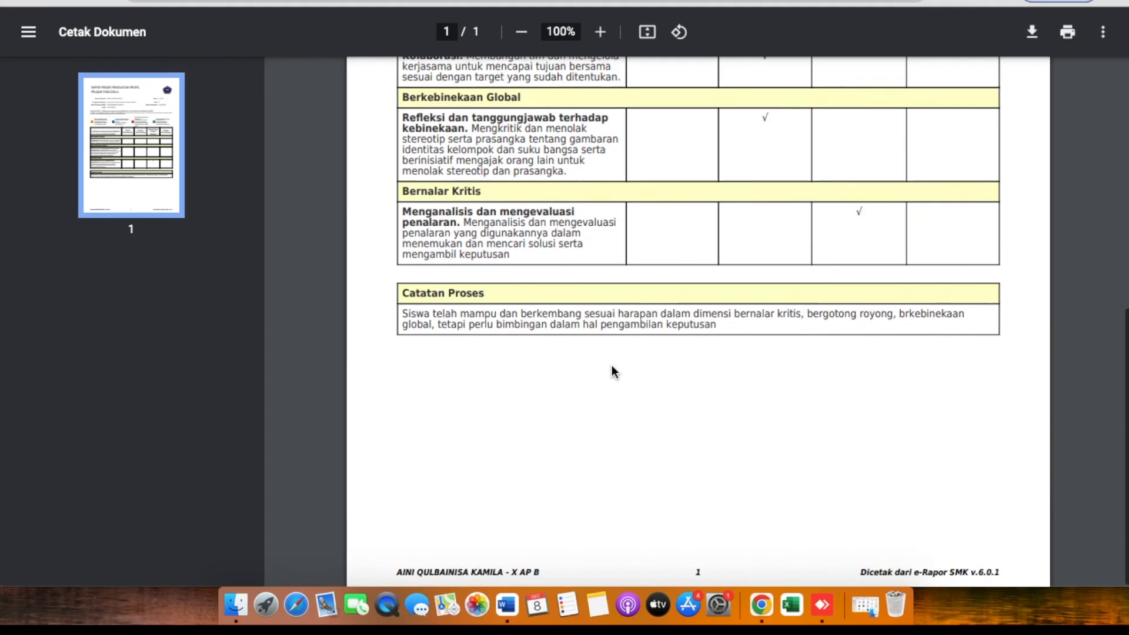
scroll(613, 367, "up", 6)
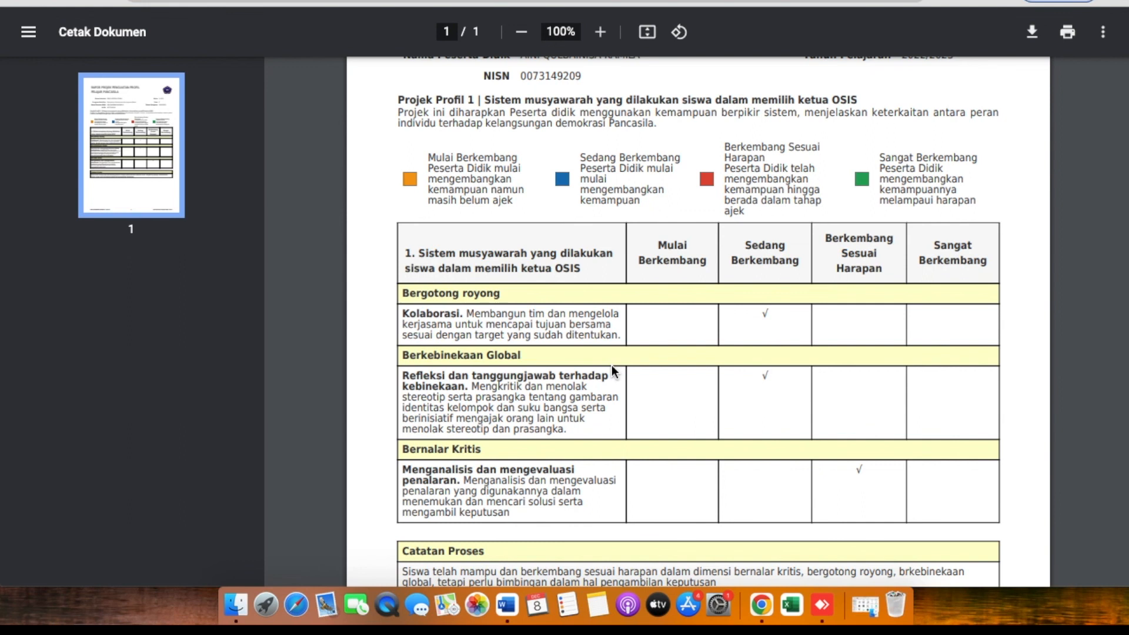
Step: Check the Penilaian Projek Penguatan Profil Pelajar Pancasila window and return to the Cetak Dokumen report
right_click(760, 588)
left_click(781, 72)
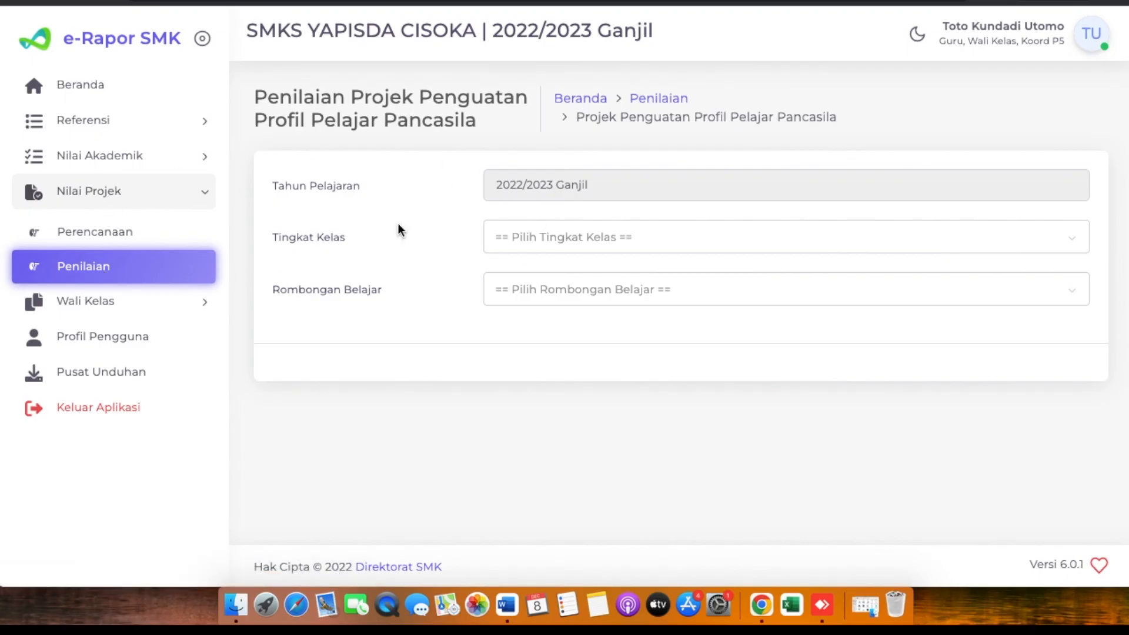
right_click(762, 600)
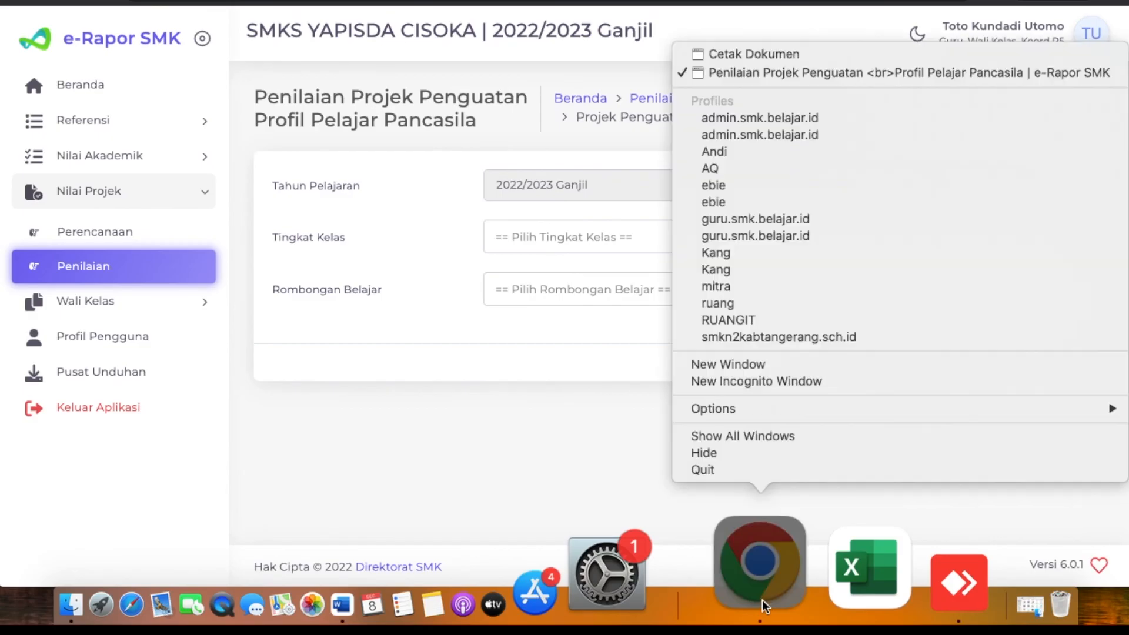
left_click(781, 72)
right_click(765, 591)
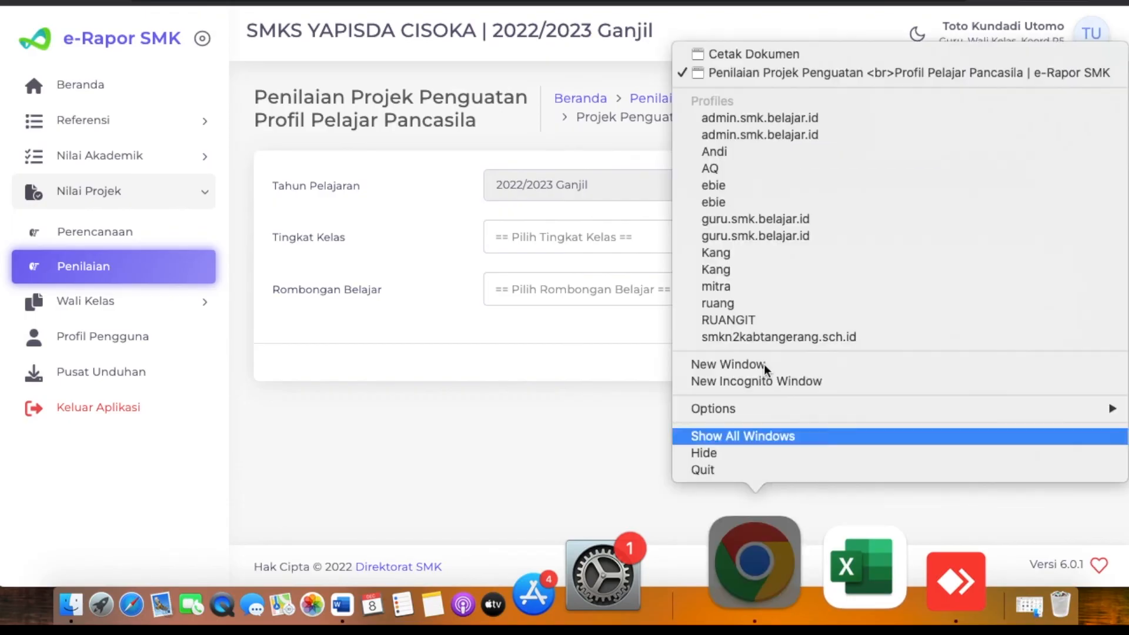
left_click(769, 55)
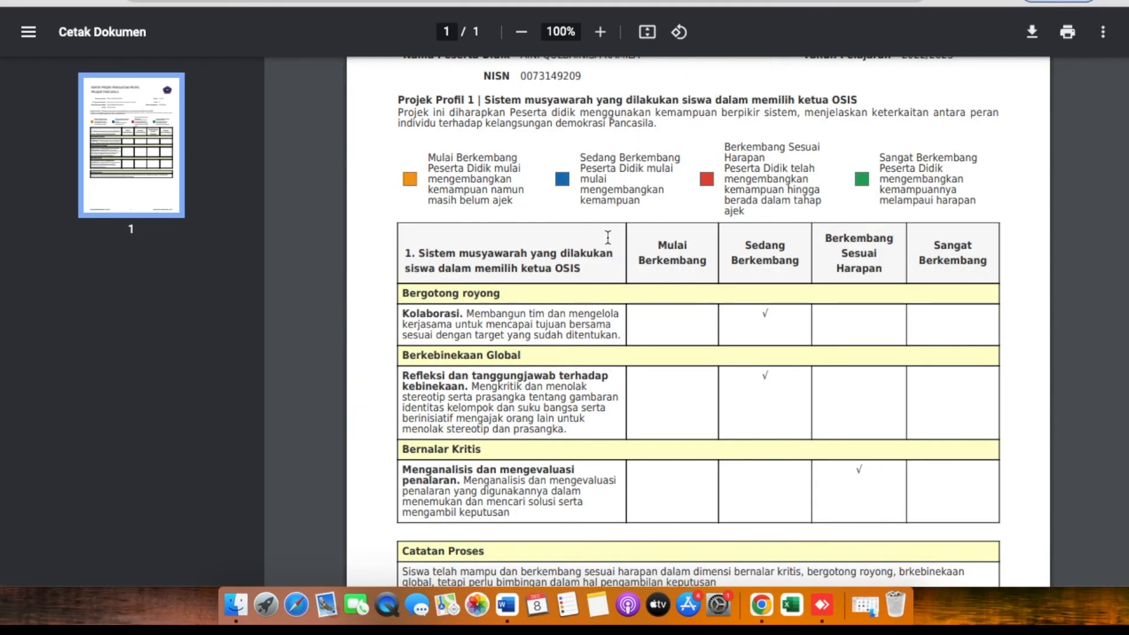
Step: Review the project report once more, from the school and class details through the ratings table
scroll(608, 237, "up", 3)
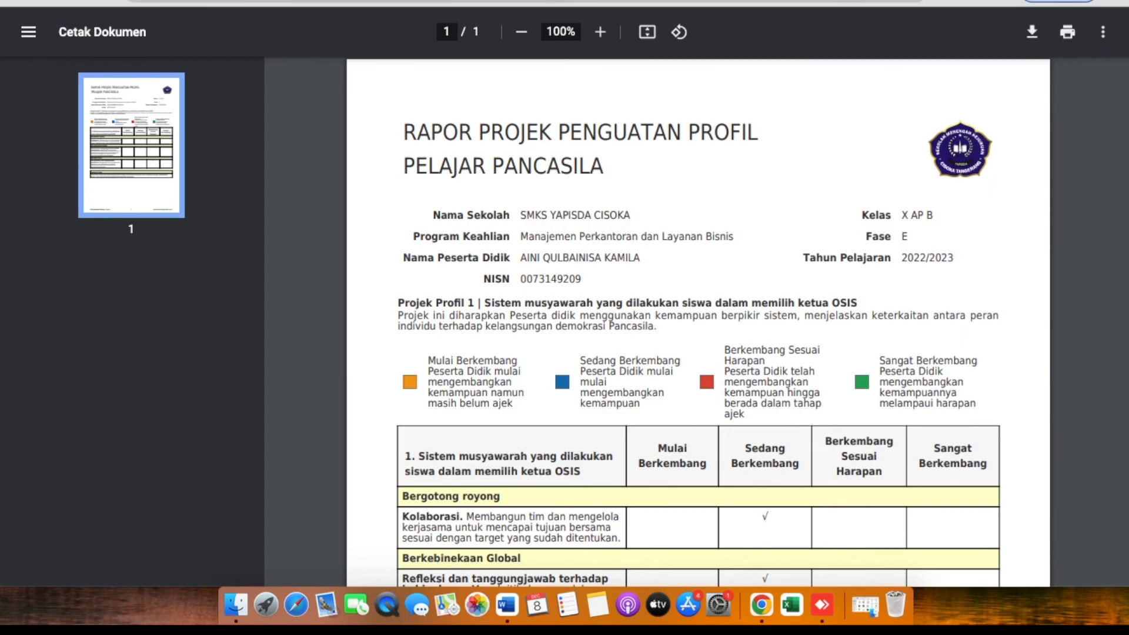
key("ctrl+w")
key("Return")
scroll(721, 301, "down", 3)
scroll(721, 301, "down", 3)
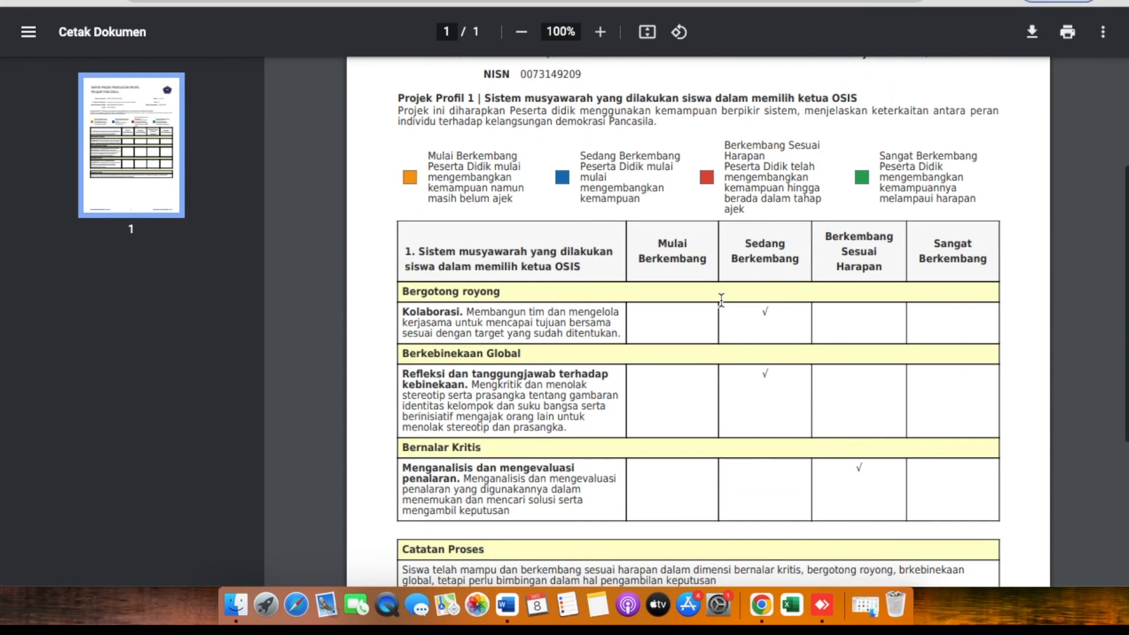
scroll(721, 300, "up", 3)
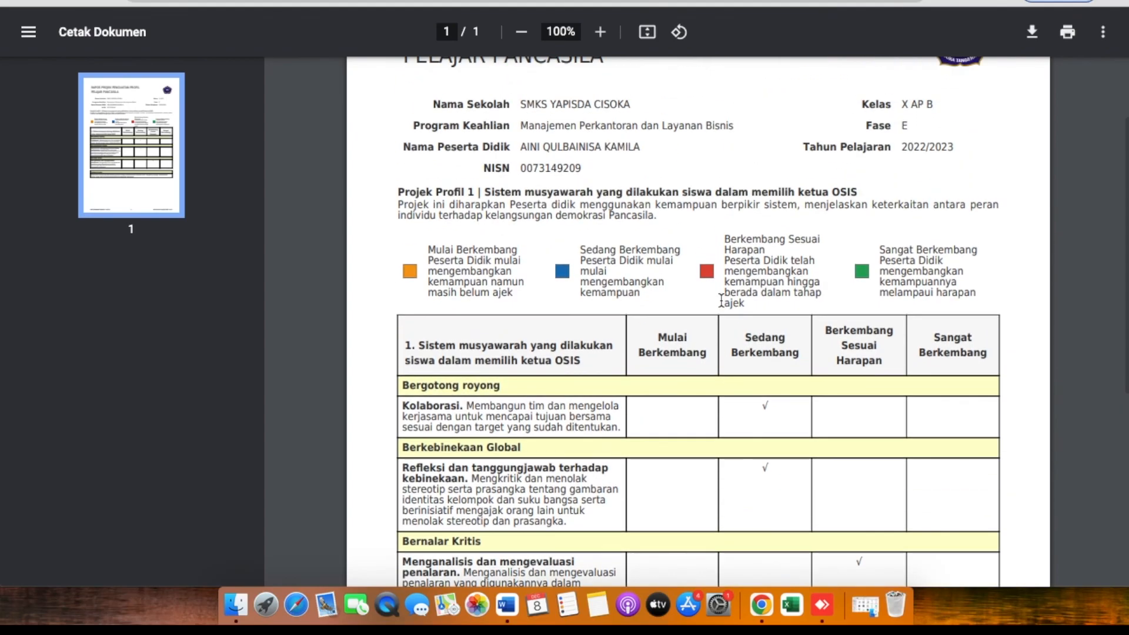
scroll(721, 300, "up", 2)
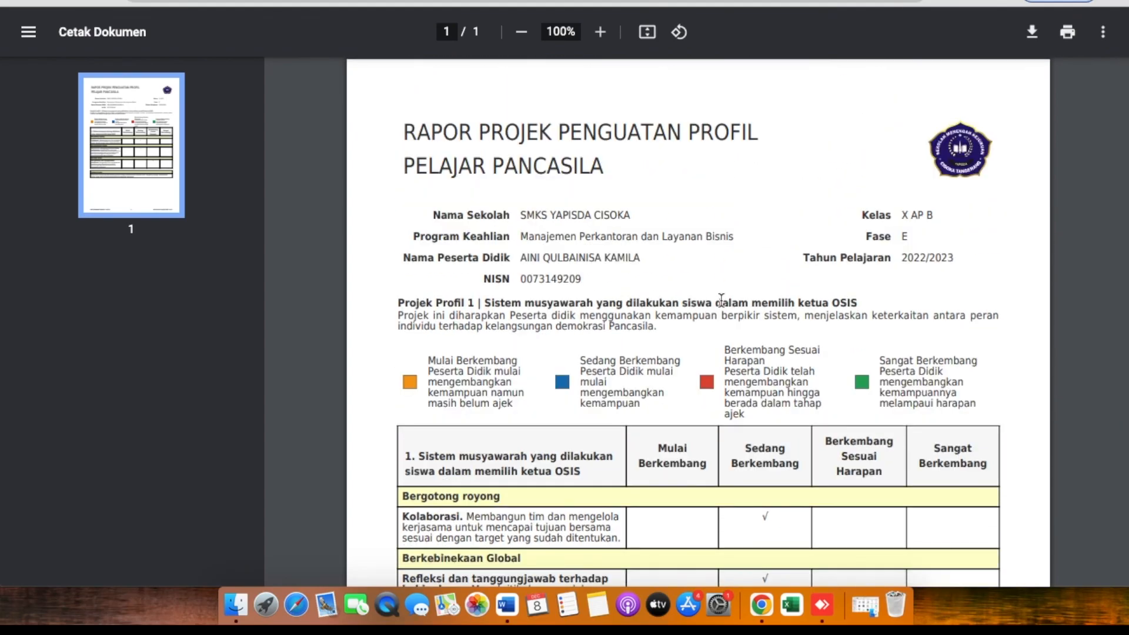